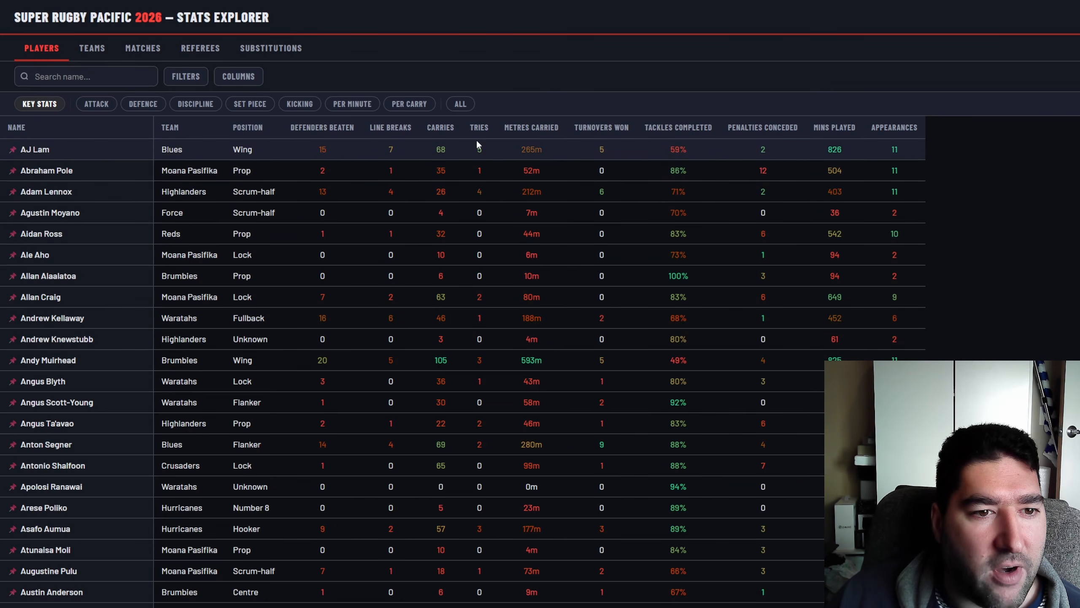
Rank the players' key stats by line breaks, and re-sort them by metres carried
{"action": "left_click", "coordinate": [391, 129]}
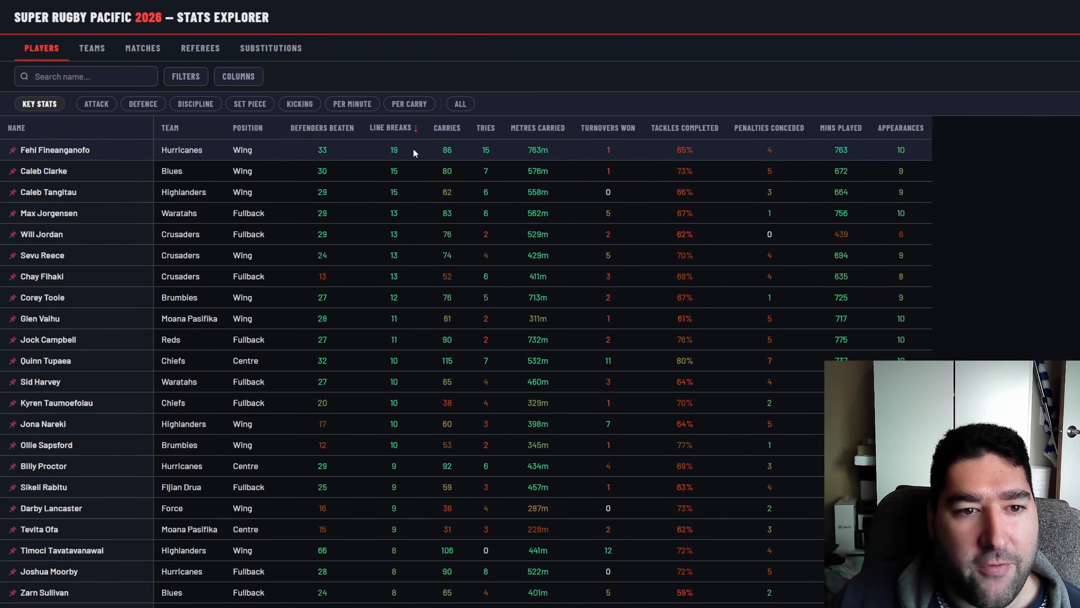
{"action": "left_click", "coordinate": [547, 136]}
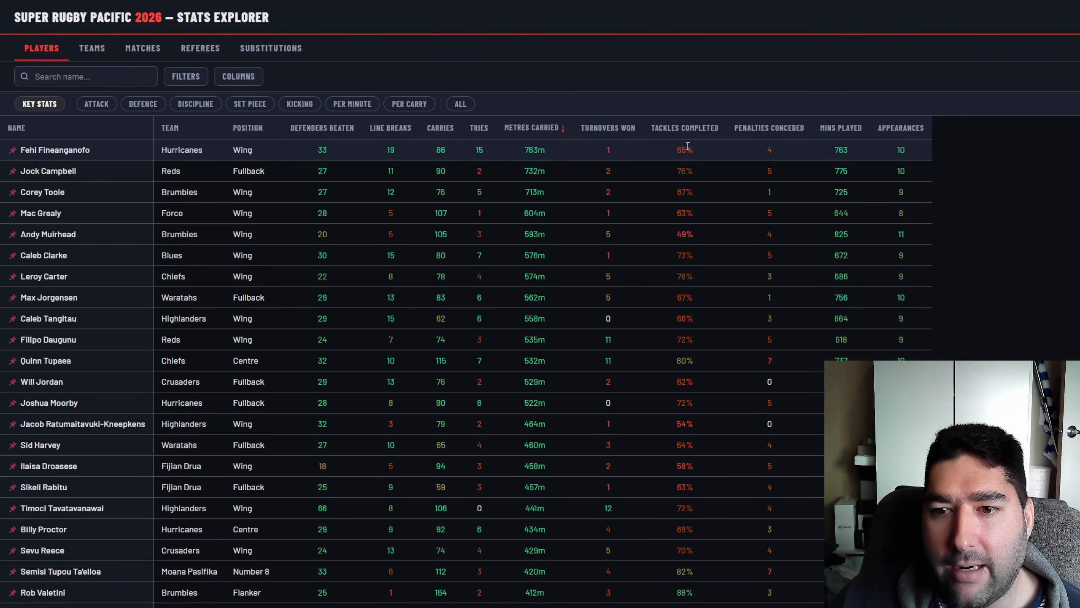
Look through the players' attack, defence and discipline stats
{"action": "left_click", "coordinate": [99, 105]}
{"action": "left_click", "coordinate": [155, 107]}
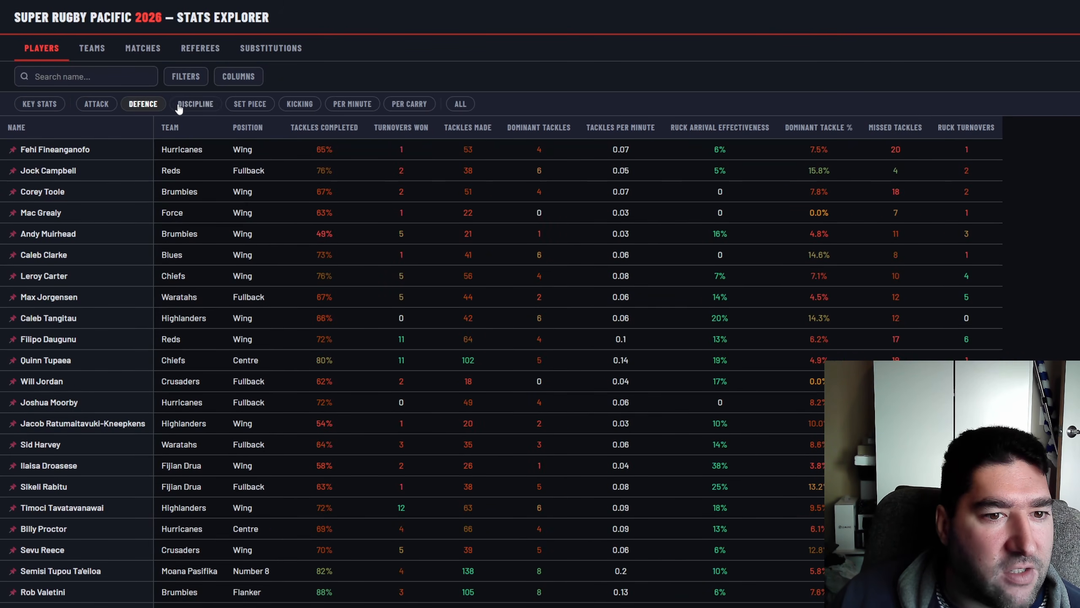
{"action": "left_click", "coordinate": [211, 107]}
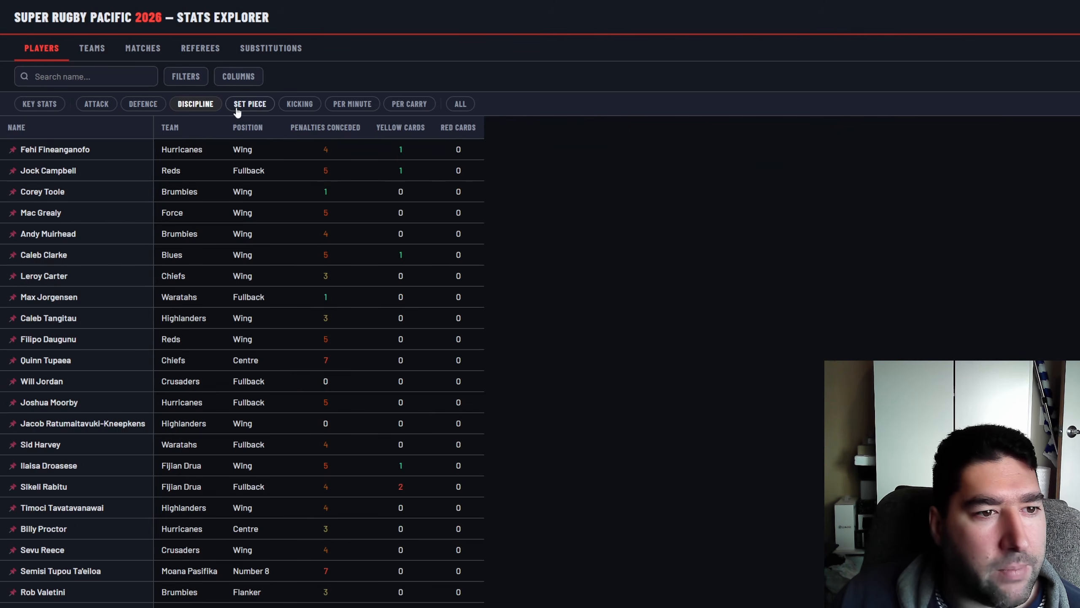
Show the set piece stats and rank the players by lineouts won, followed by lineouts stolen
{"action": "left_click", "coordinate": [260, 106]}
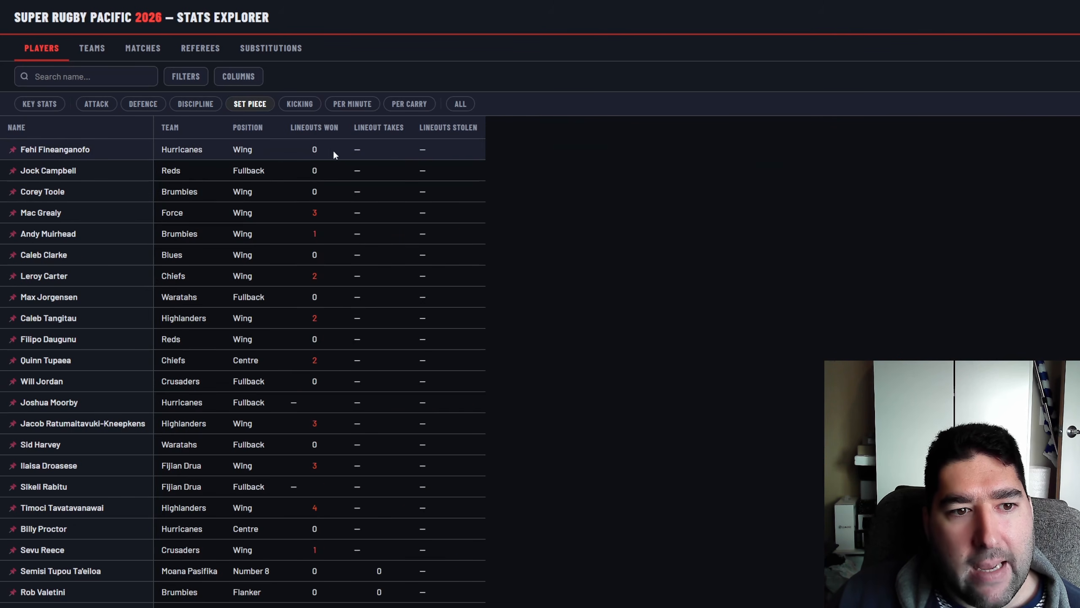
{"action": "left_click", "coordinate": [328, 128]}
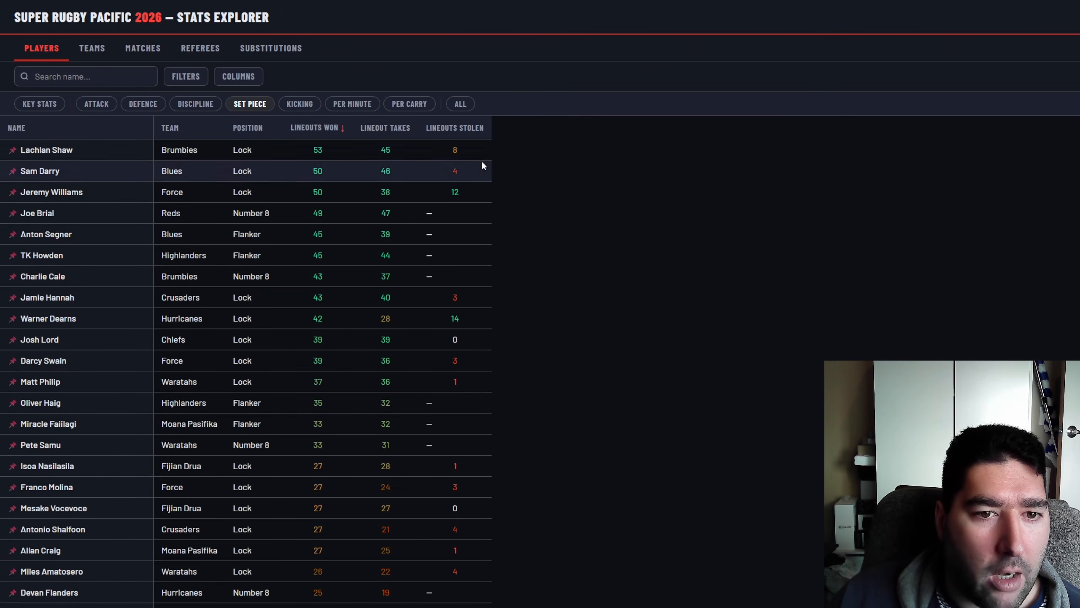
{"action": "left_click", "coordinate": [480, 128]}
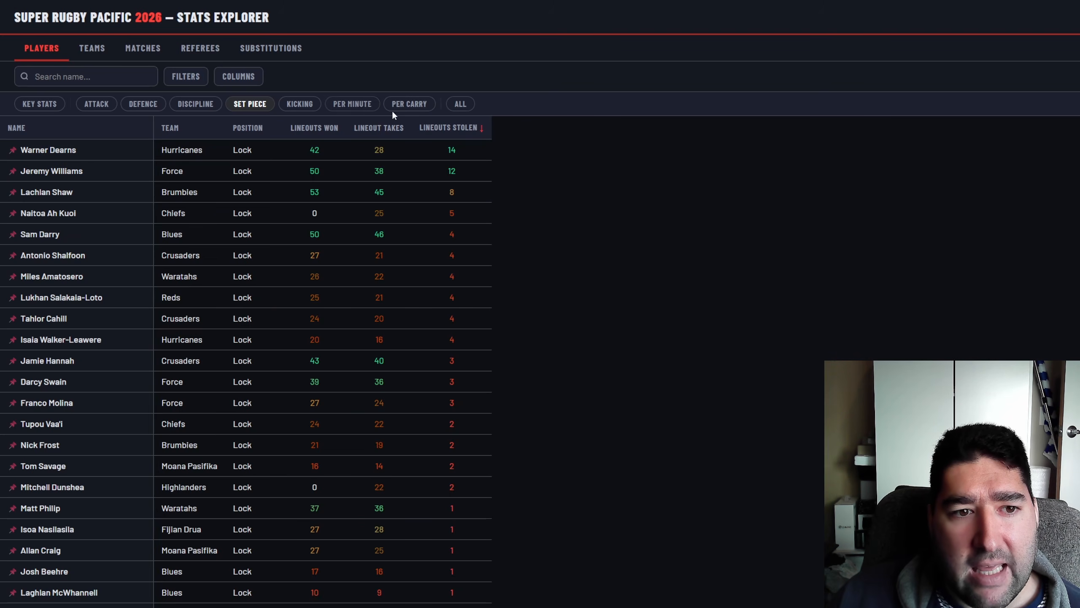
Show the per-minute stats and rank players in turn by minutes played, line breaks per minute and defenders beaten per minute
{"action": "left_click", "coordinate": [363, 112]}
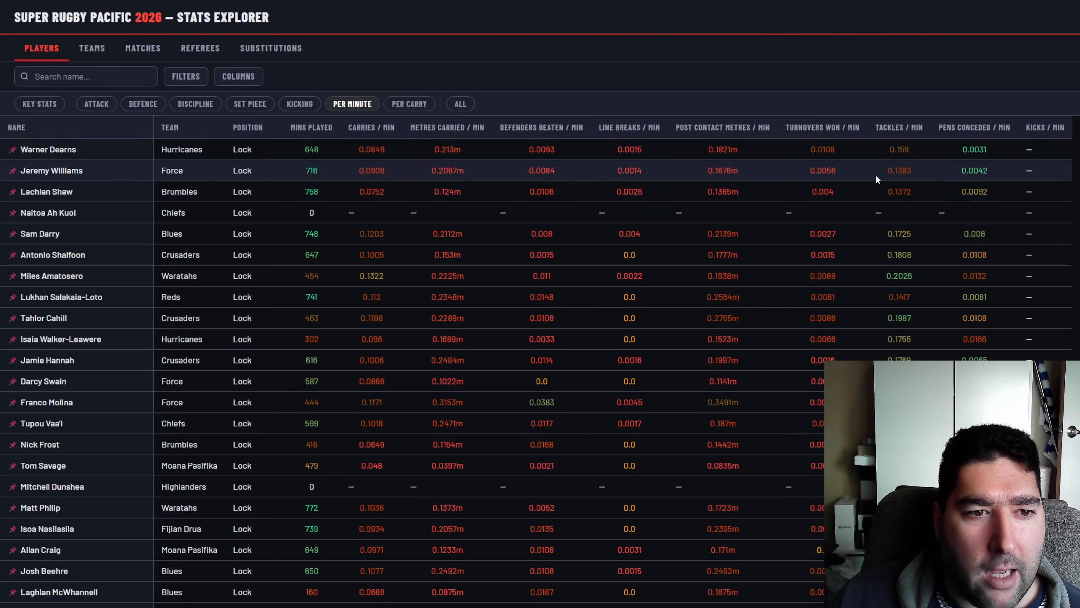
{"action": "left_click", "coordinate": [316, 134]}
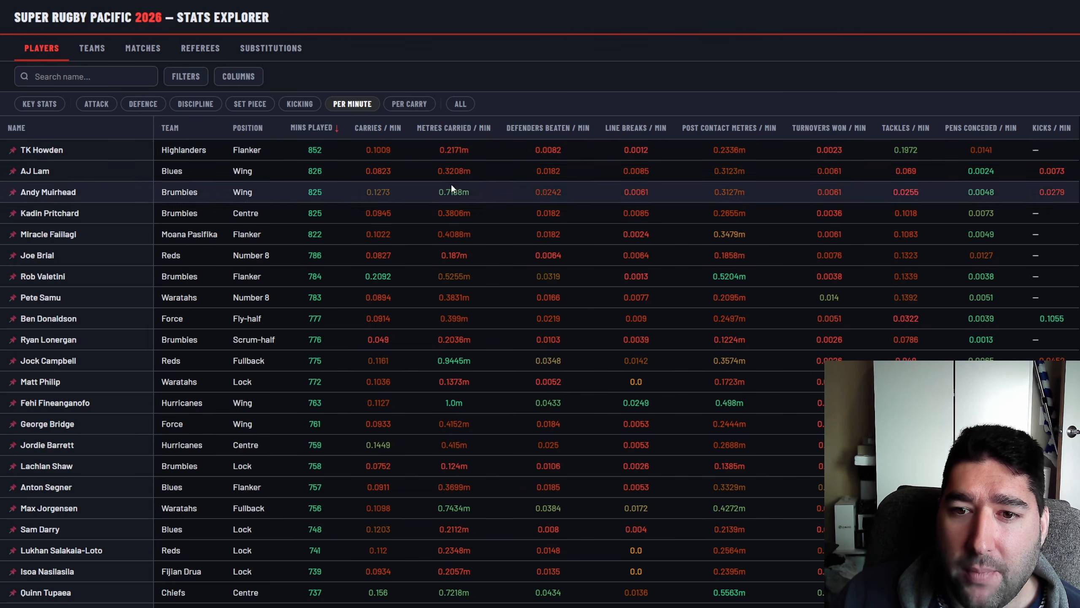
{"action": "left_click", "coordinate": [635, 130]}
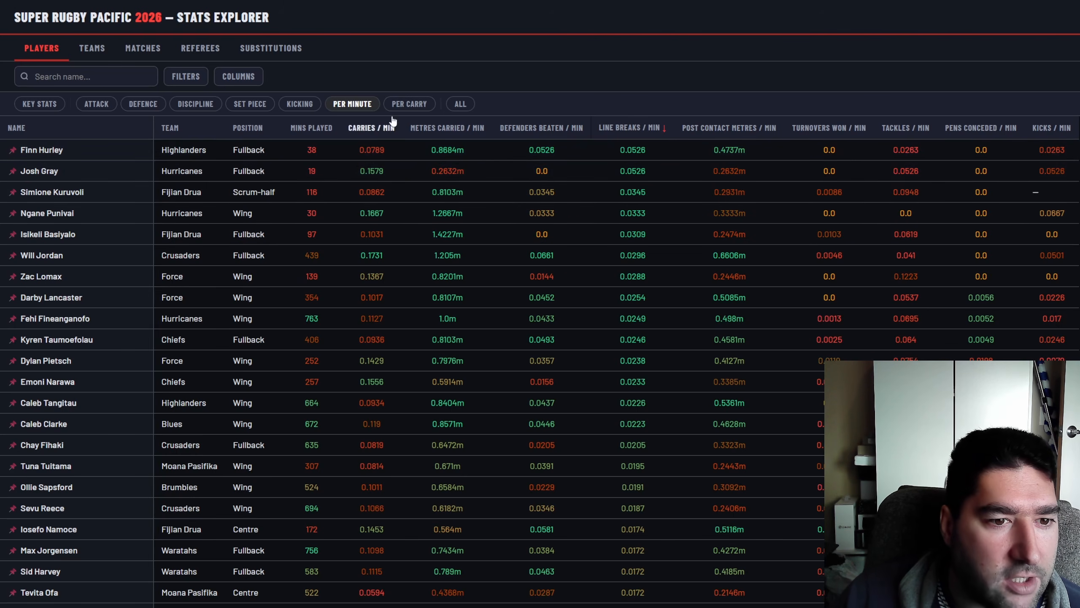
{"action": "left_click", "coordinate": [552, 130]}
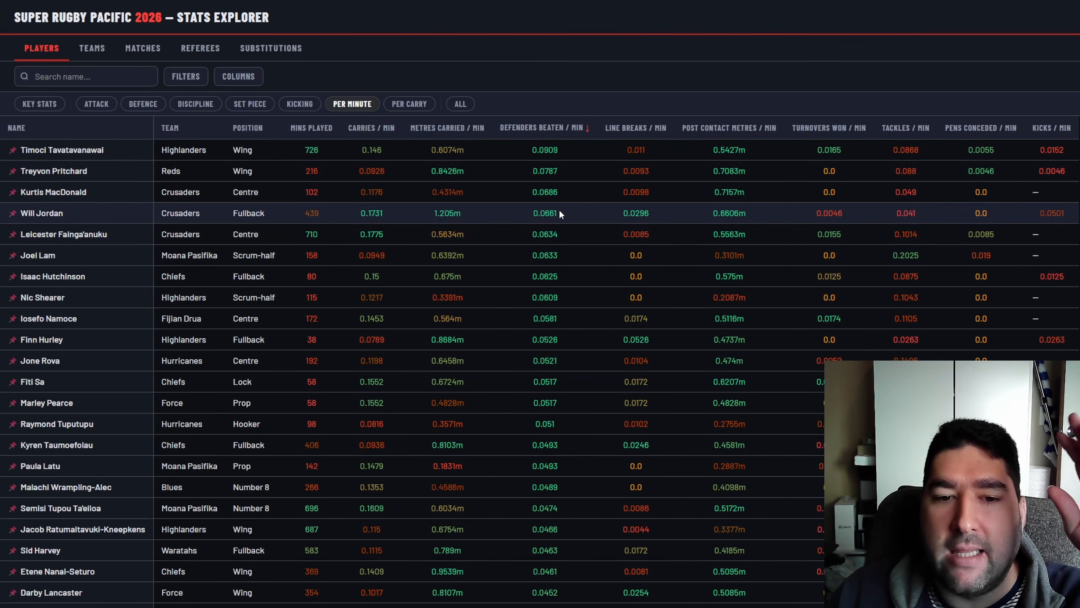
Flip the defenders-beaten-per-minute sort to ascending and back to descending, and examine the players down the ranking
{"action": "left_click", "coordinate": [562, 133]}
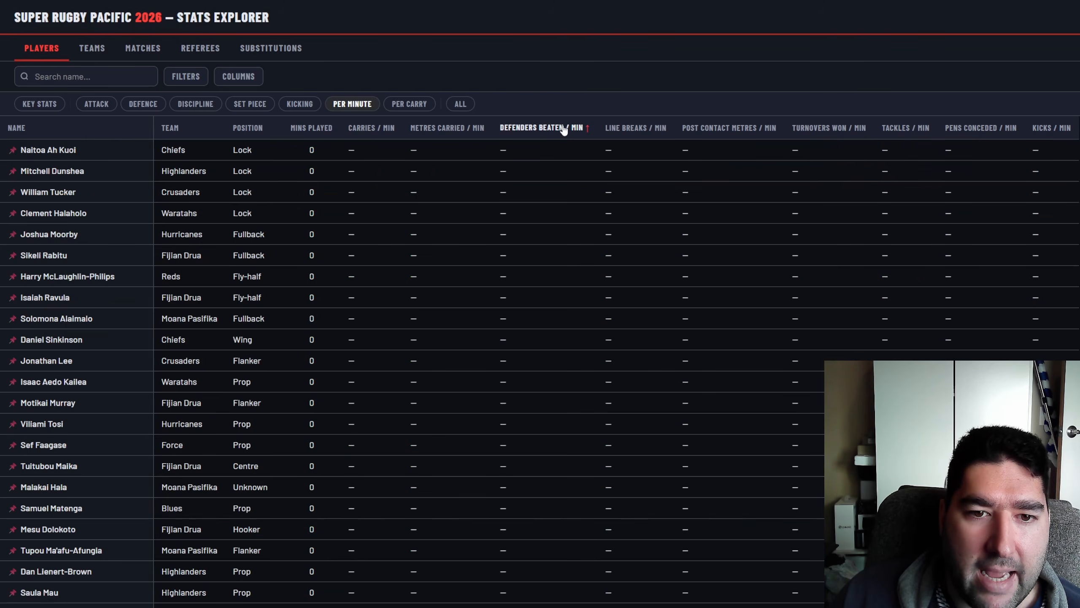
{"action": "left_click", "coordinate": [562, 133]}
{"action": "scroll", "coordinate": [579, 363], "scroll_direction": "down", "scroll_amount": 20}
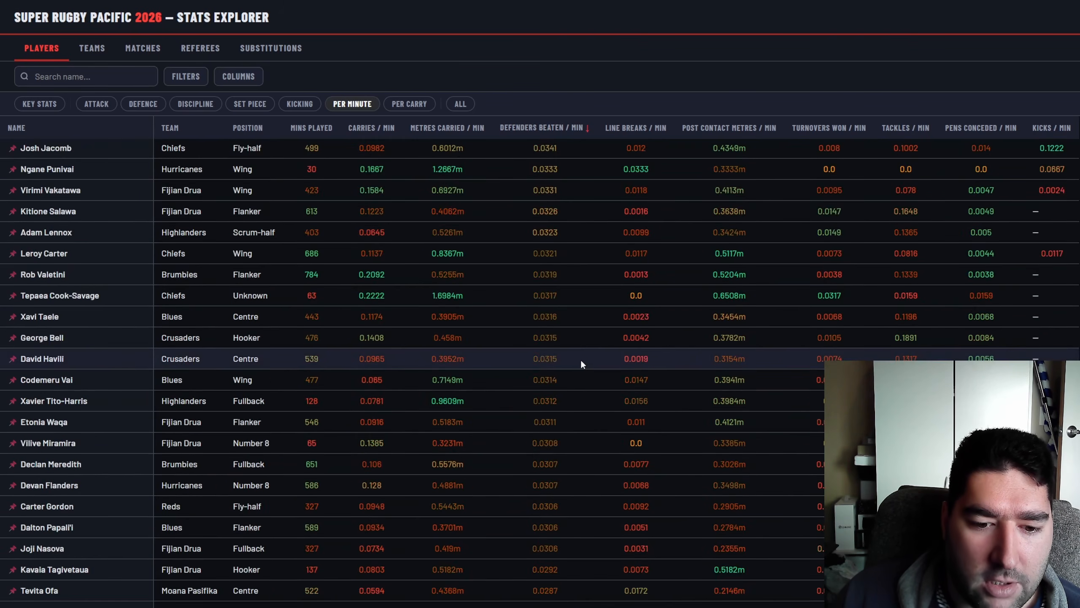
{"action": "scroll", "coordinate": [552, 236], "scroll_direction": "down", "scroll_amount": 8}
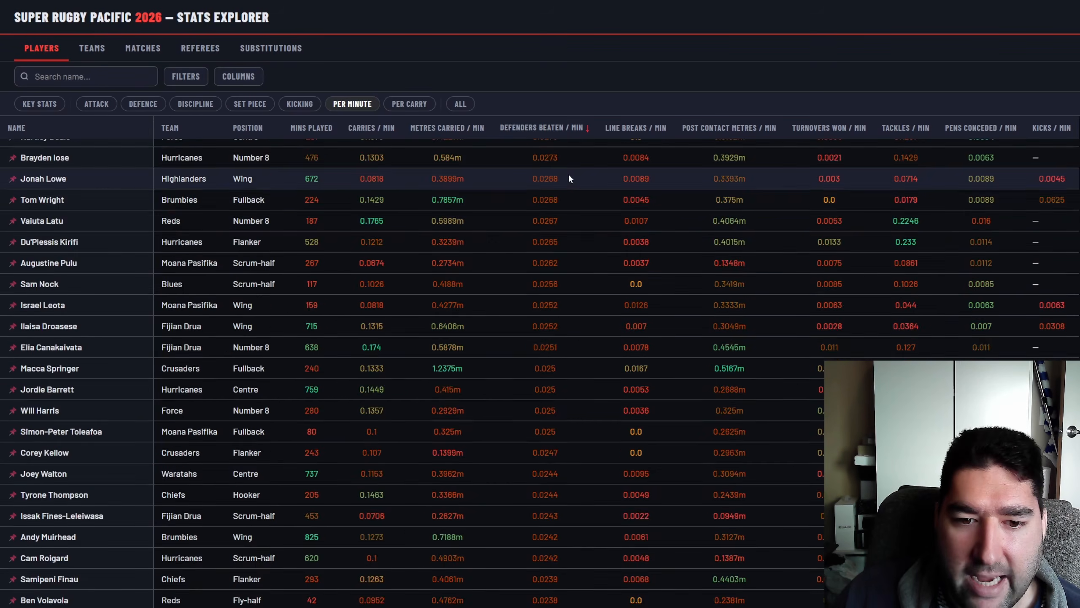
{"action": "scroll", "coordinate": [573, 292], "scroll_direction": "down", "scroll_amount": 20}
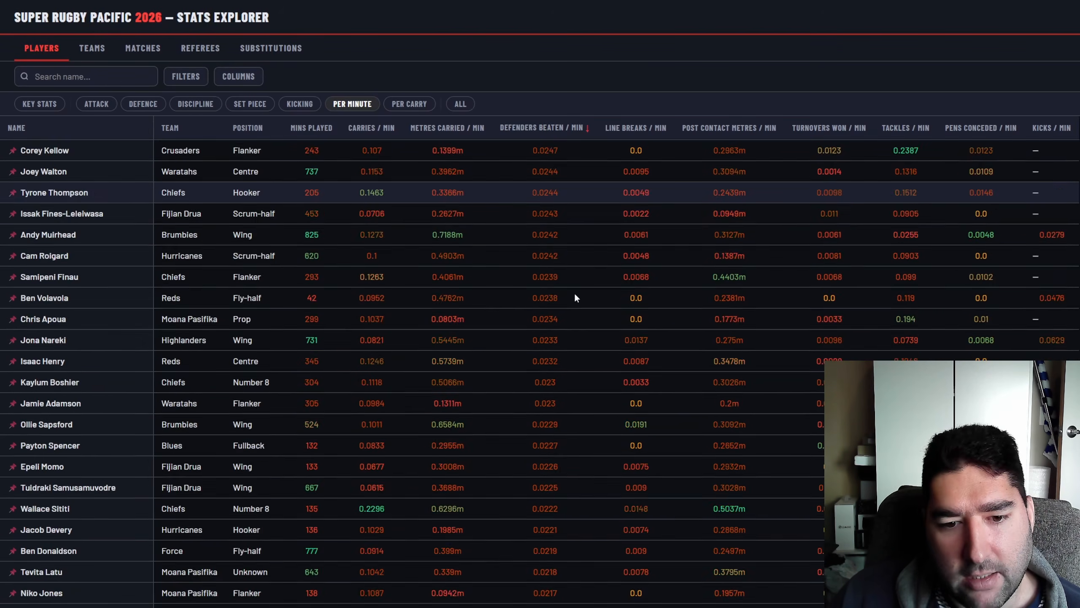
{"action": "scroll", "coordinate": [564, 320], "scroll_direction": "down", "scroll_amount": 10}
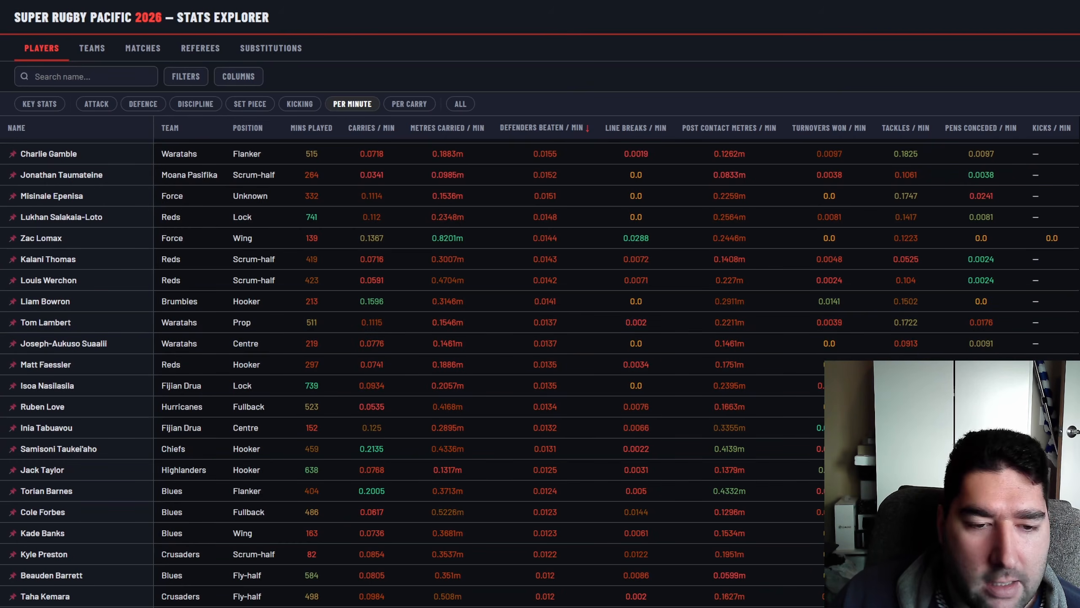
{"action": "scroll", "coordinate": [540, 373], "scroll_direction": "up", "scroll_amount": 20}
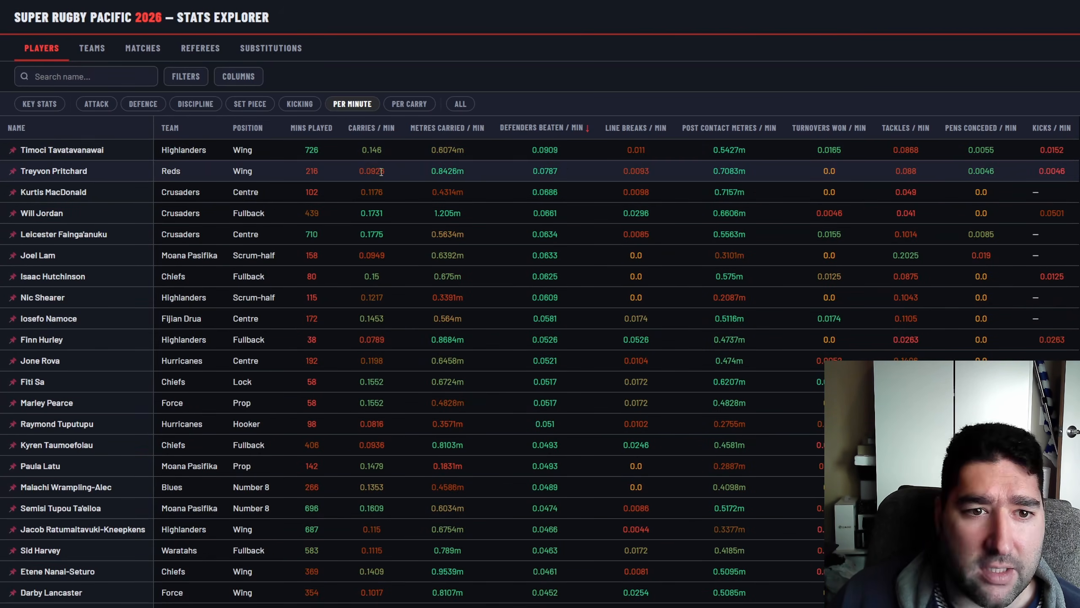
Show the per-carry stats and rank players in turn by defenders beaten, metres and line breaks per carry
{"action": "left_click", "coordinate": [403, 112]}
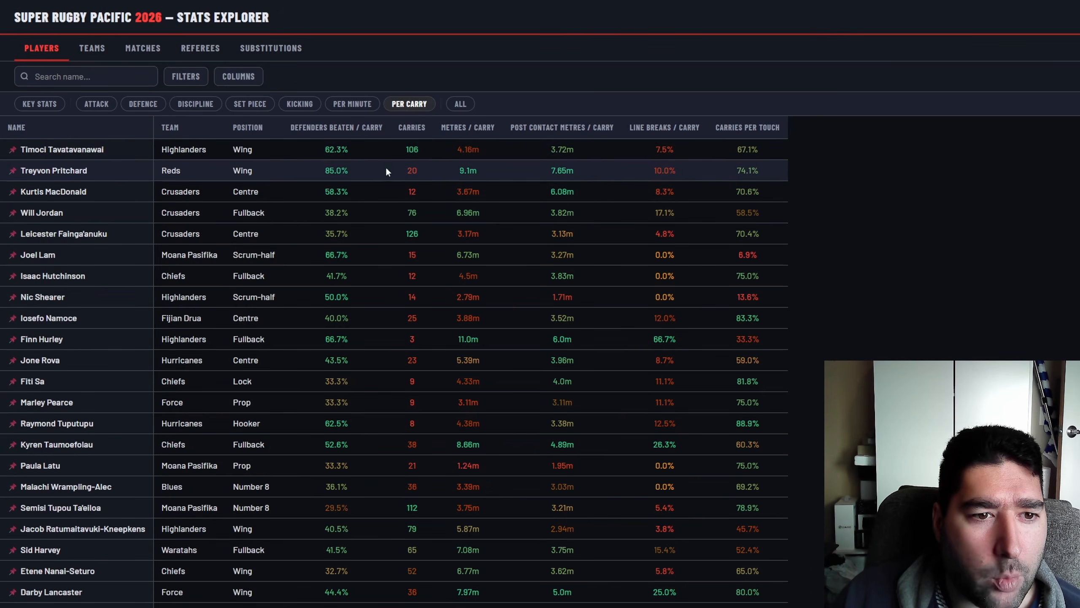
{"action": "left_click", "coordinate": [356, 135]}
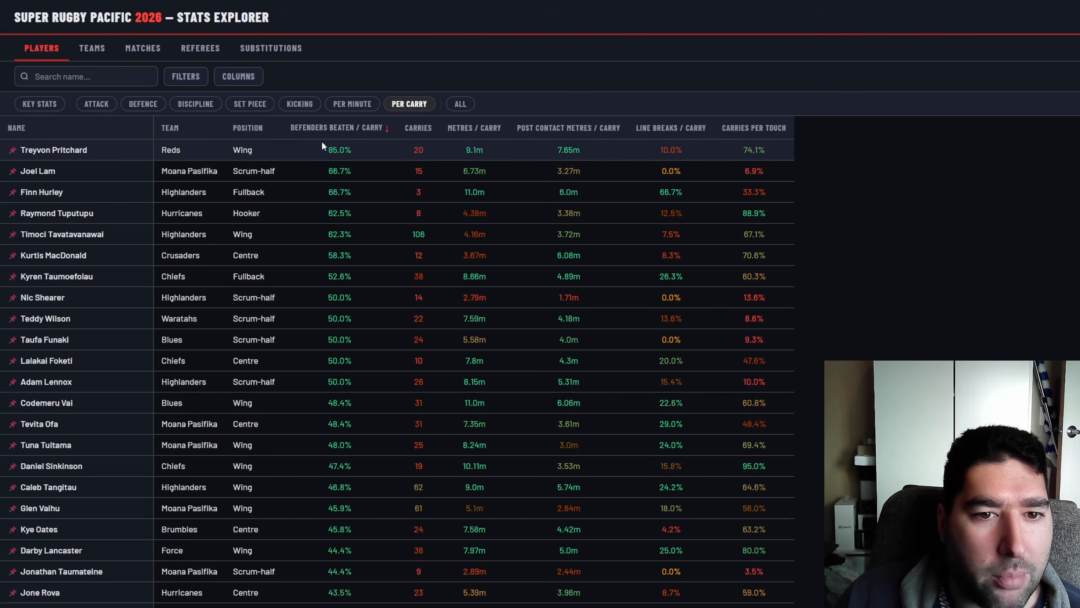
{"action": "left_click", "coordinate": [505, 132]}
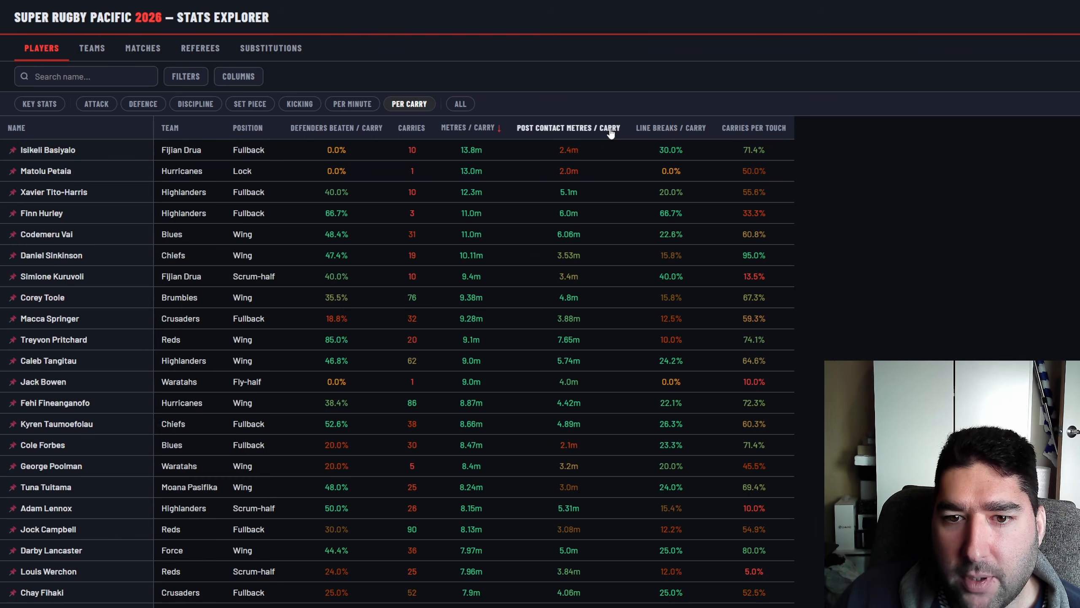
{"action": "left_click", "coordinate": [679, 129]}
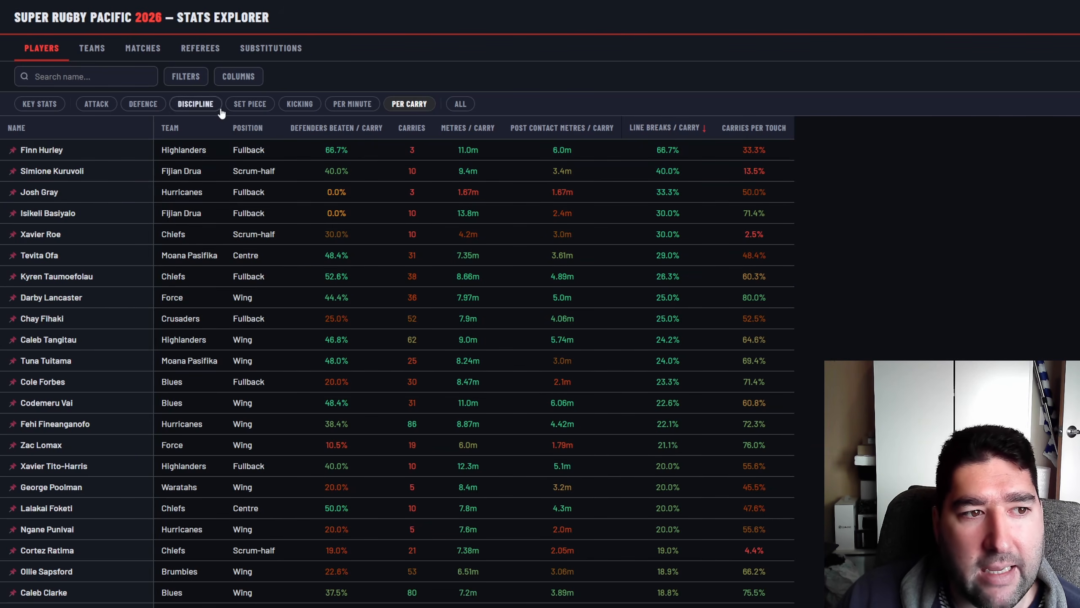
Switch to the key stats and pin wings Tuna Tuitama, Darby Lancaster and Caleb Tangitau for comparison
{"action": "left_click", "coordinate": [40, 103]}
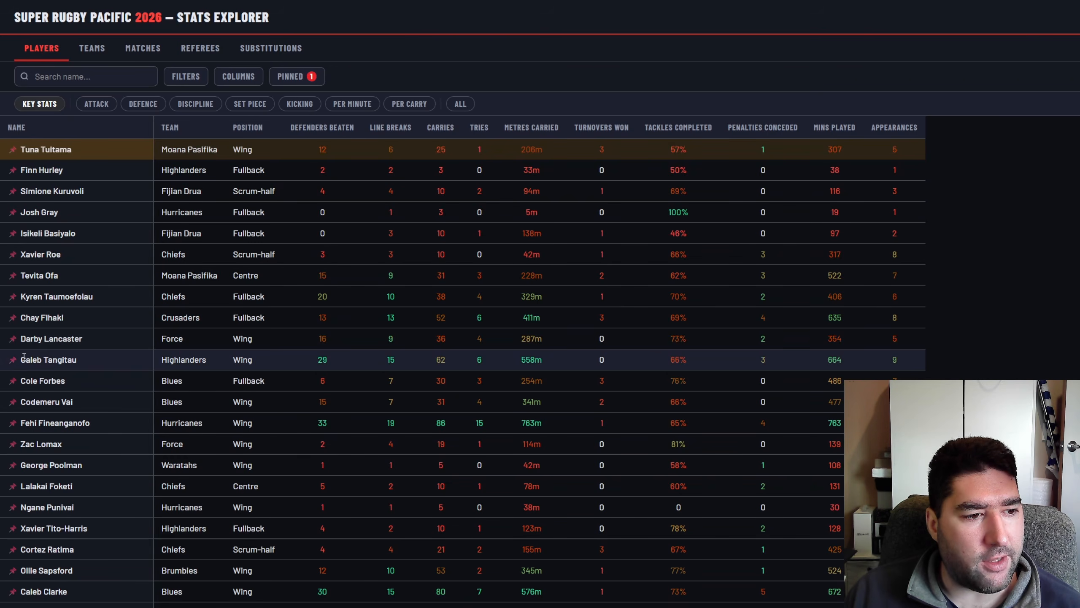
{"action": "left_click", "coordinate": [13, 339]}
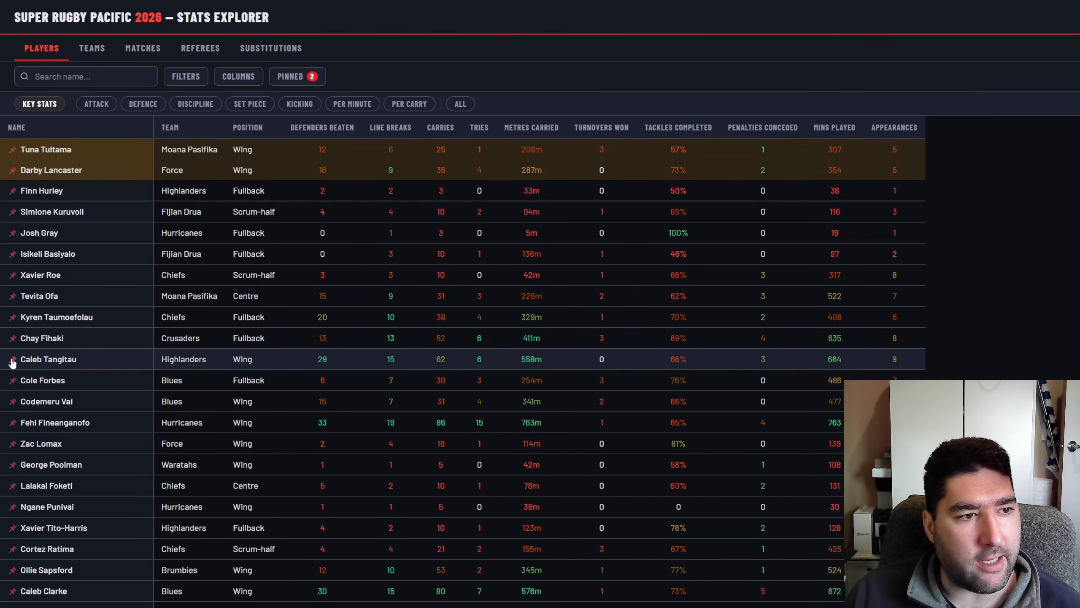
{"action": "left_click", "coordinate": [12, 360]}
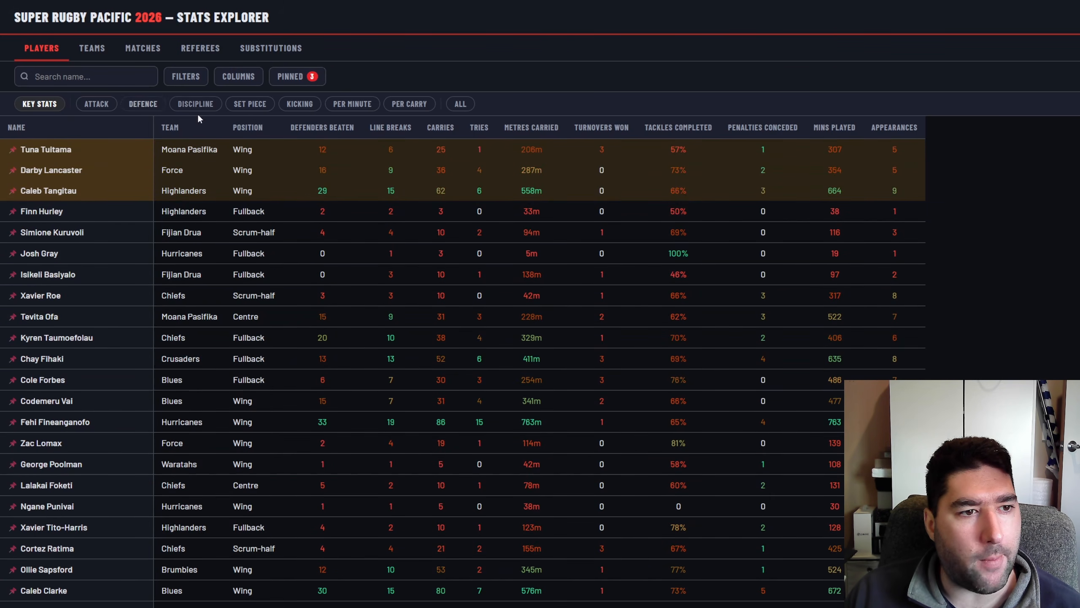
Compare the pinned wings' defence stats, sorted by tackles completed
{"action": "left_click", "coordinate": [148, 107]}
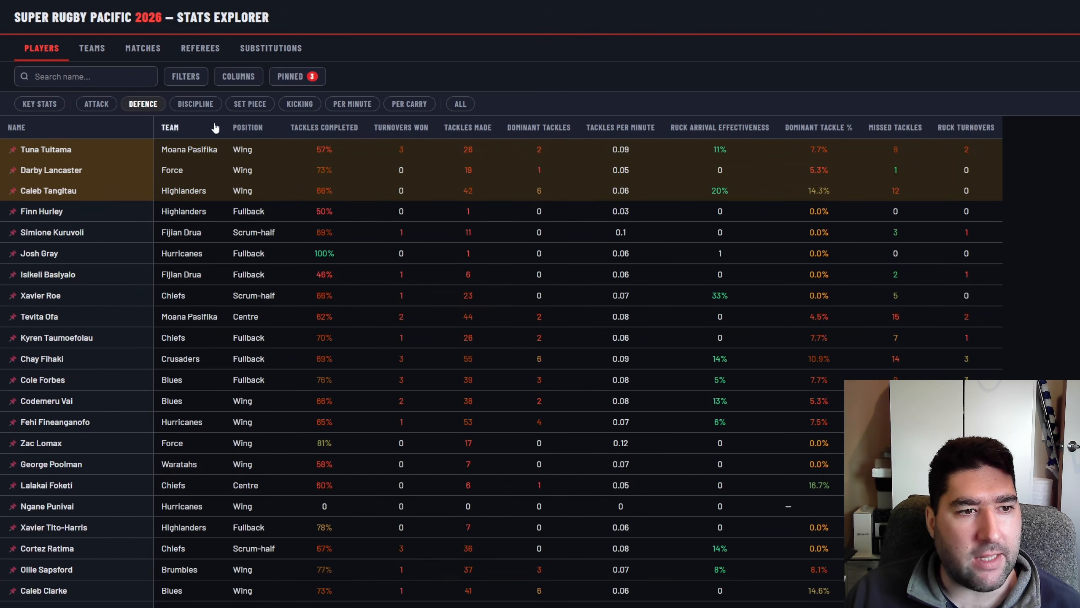
{"action": "left_click", "coordinate": [183, 104]}
{"action": "left_click", "coordinate": [124, 107]}
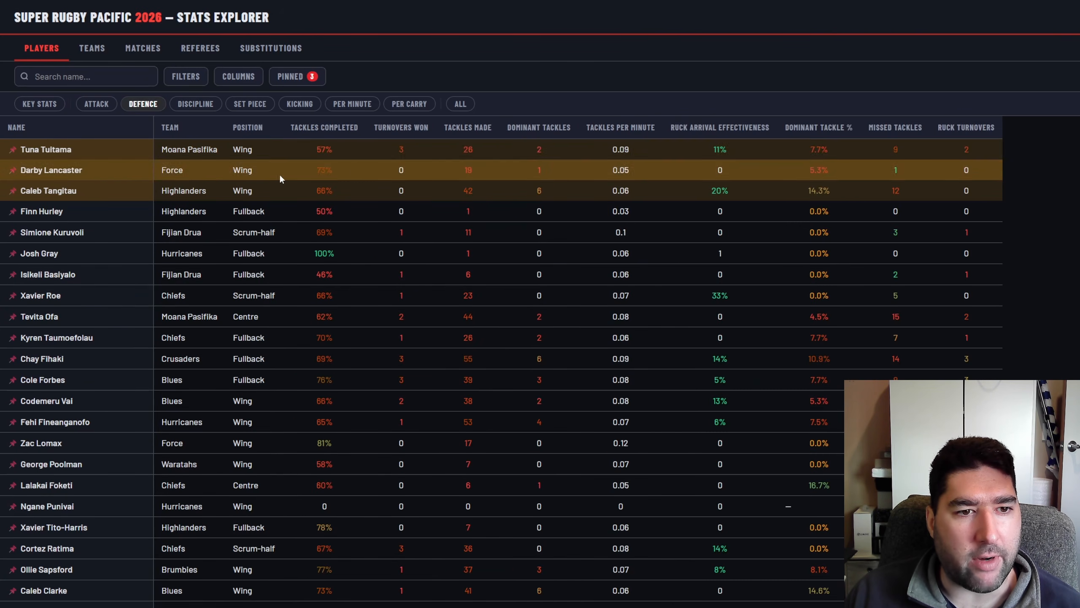
{"action": "left_click", "coordinate": [335, 129]}
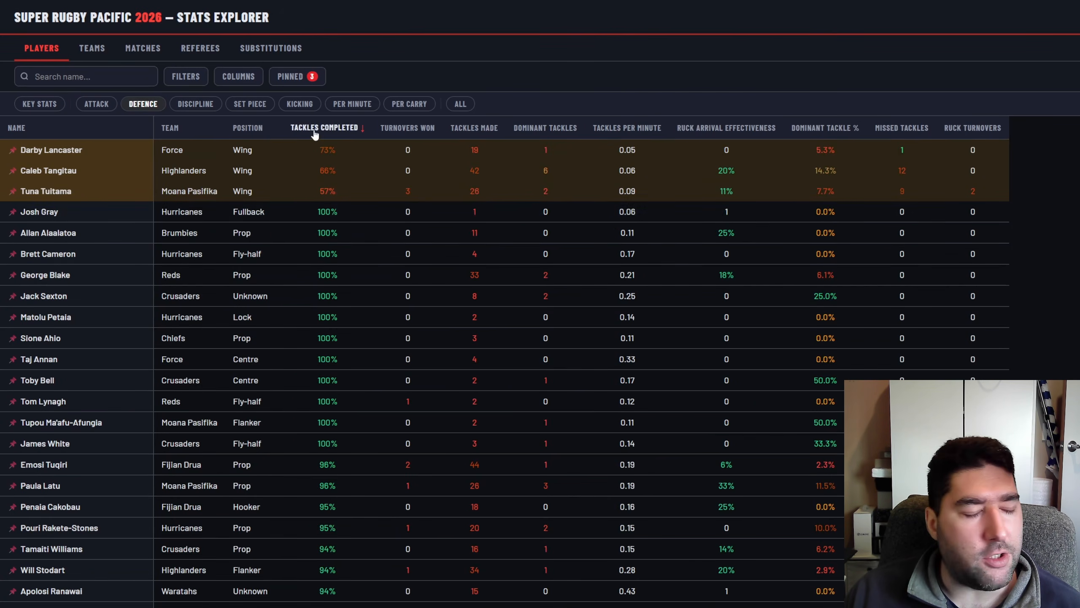
Compare the pinned wings' discipline stats sorted by penalties conceded, and review their key and per-carry stats
{"action": "left_click", "coordinate": [192, 105]}
{"action": "left_click", "coordinate": [332, 128]}
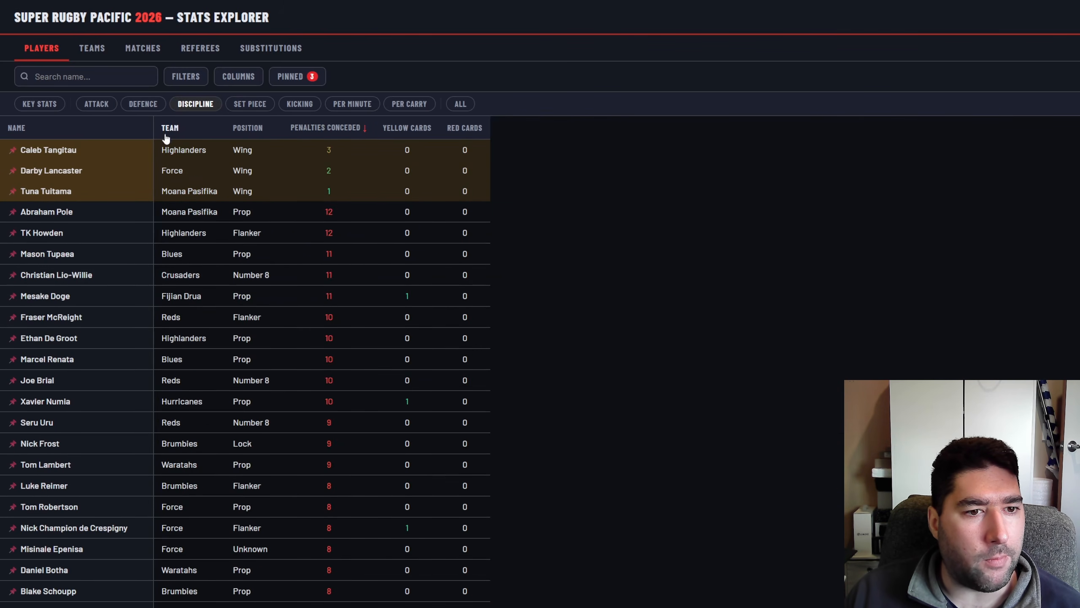
{"action": "left_click", "coordinate": [40, 104]}
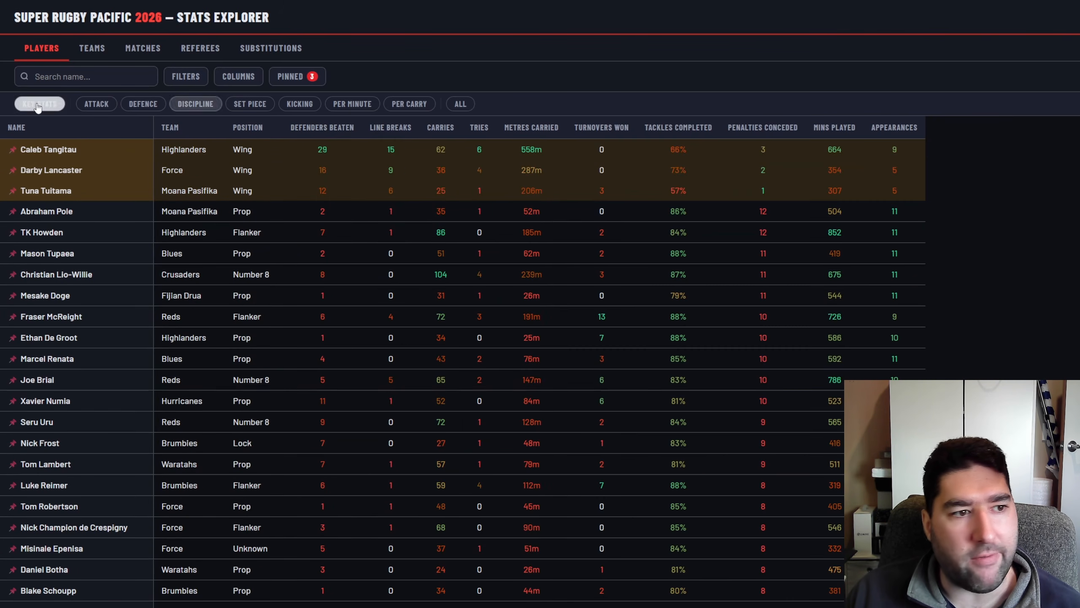
{"action": "left_click", "coordinate": [418, 105]}
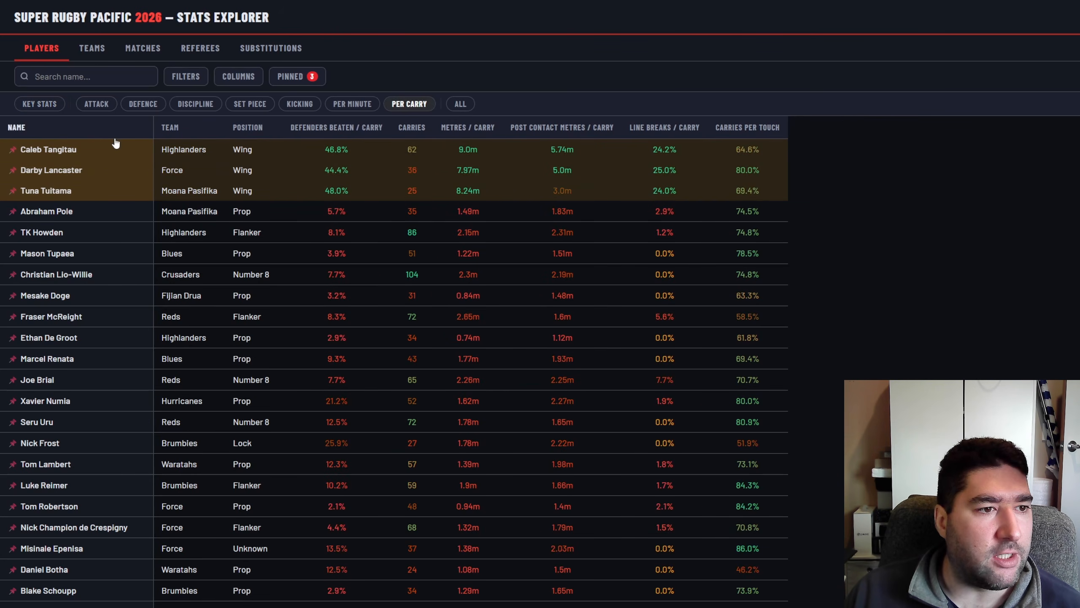
Return to the key stats and unpin all three wings
{"action": "left_click", "coordinate": [51, 110]}
{"action": "left_click", "coordinate": [12, 150]}
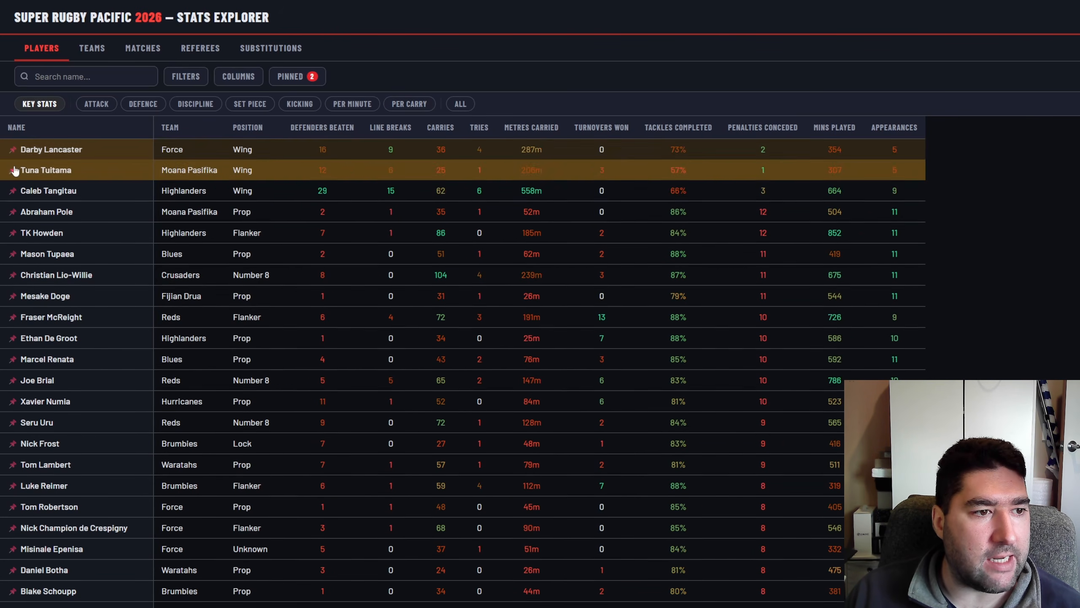
{"action": "left_click", "coordinate": [12, 169]}
{"action": "left_click", "coordinate": [70, 145]}
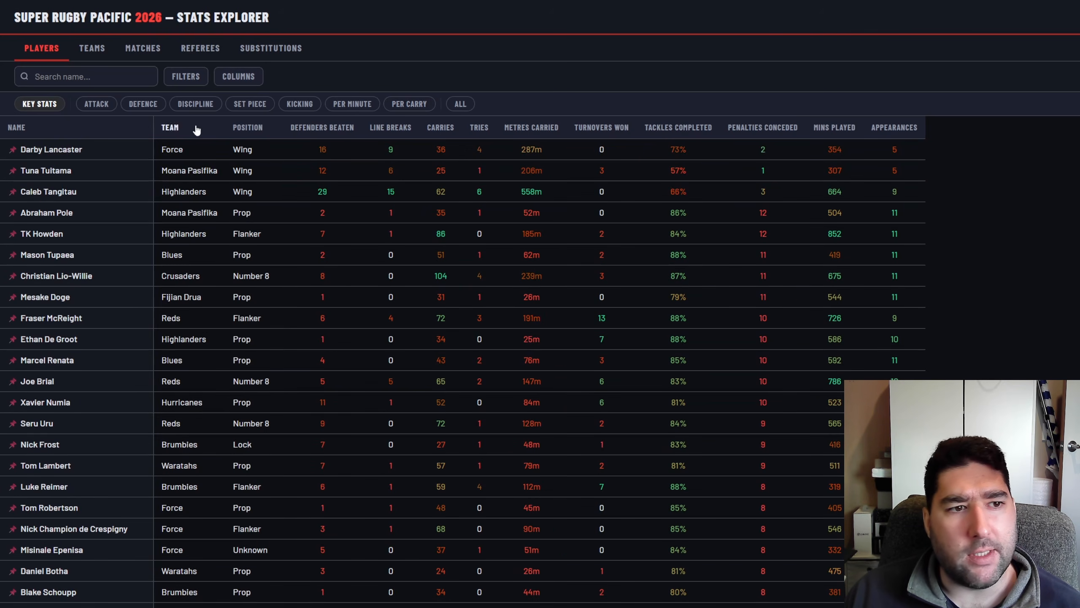
Filter the players to the Hooker position and sort them by defenders beaten in descending order
{"action": "left_click", "coordinate": [185, 77]}
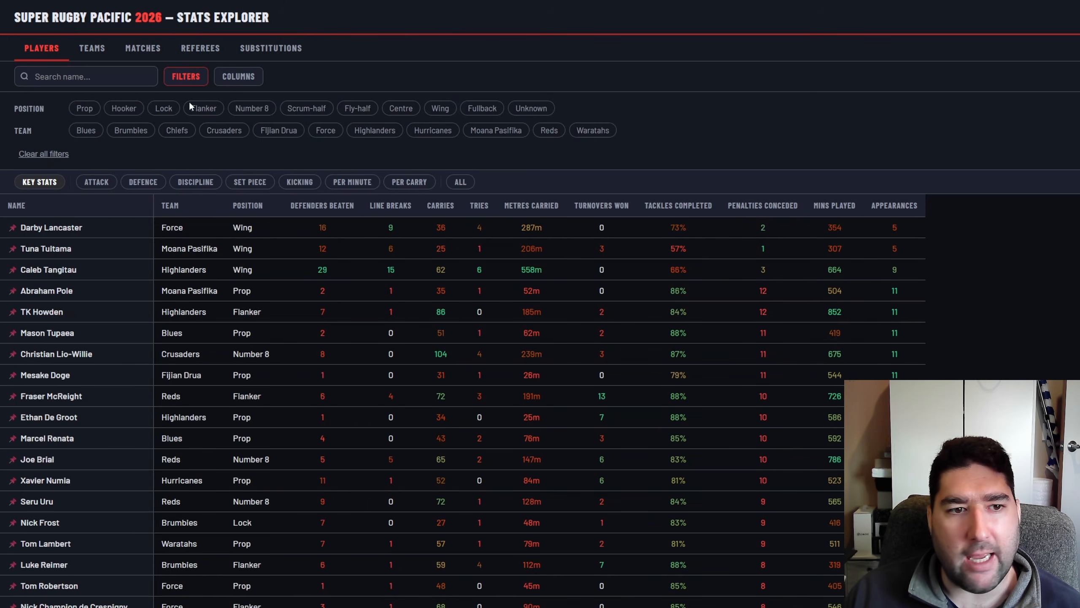
{"action": "left_click", "coordinate": [125, 108]}
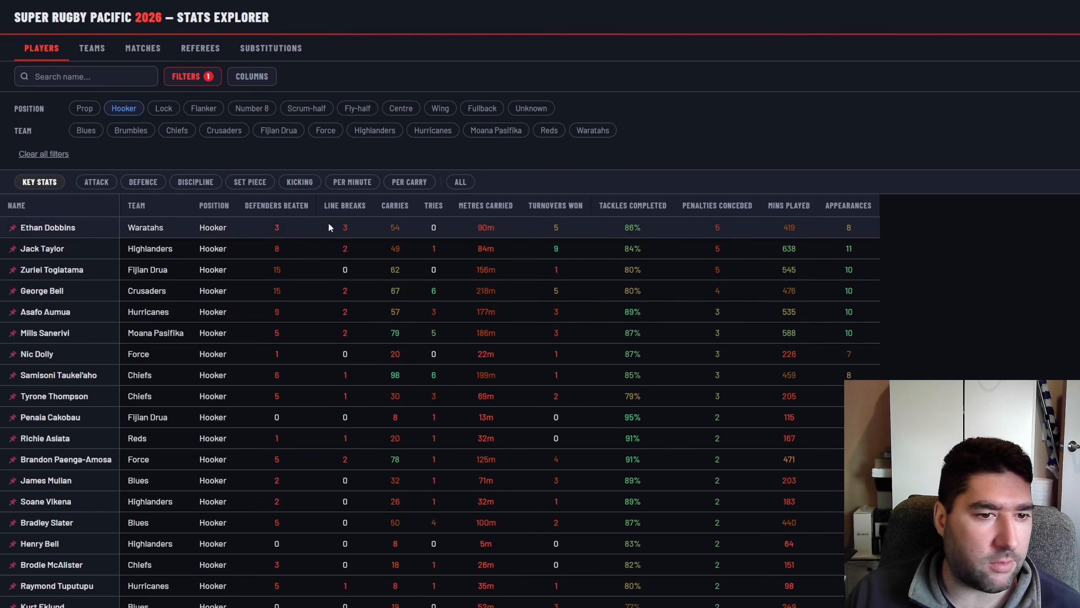
{"action": "left_click", "coordinate": [289, 206]}
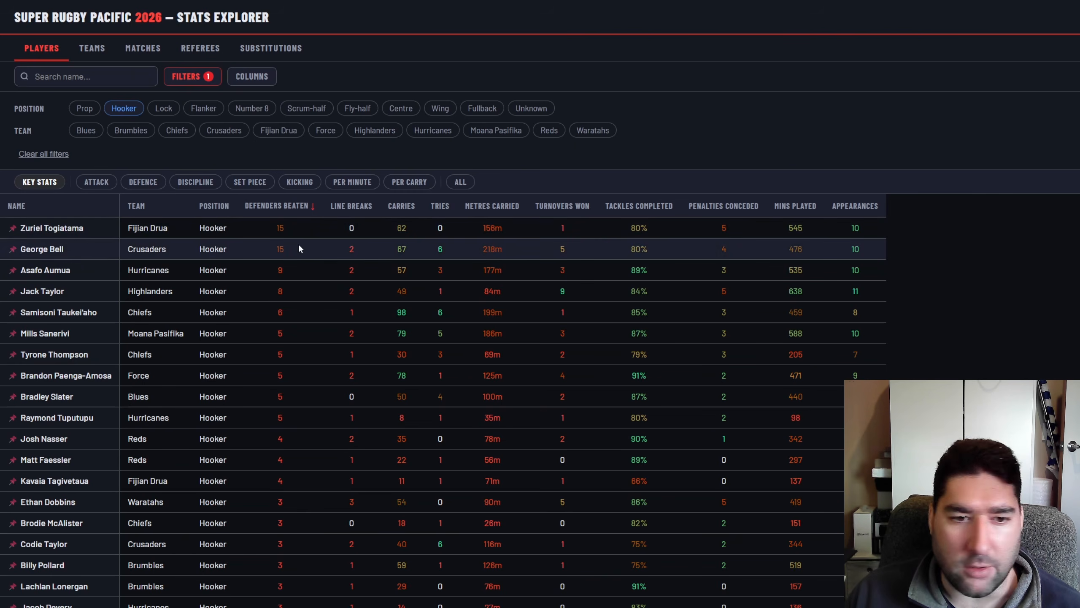
Replace the Hooker filter with Scrum-half and Fly-half, and sort the players by line breaks in descending order
{"action": "left_click", "coordinate": [138, 109]}
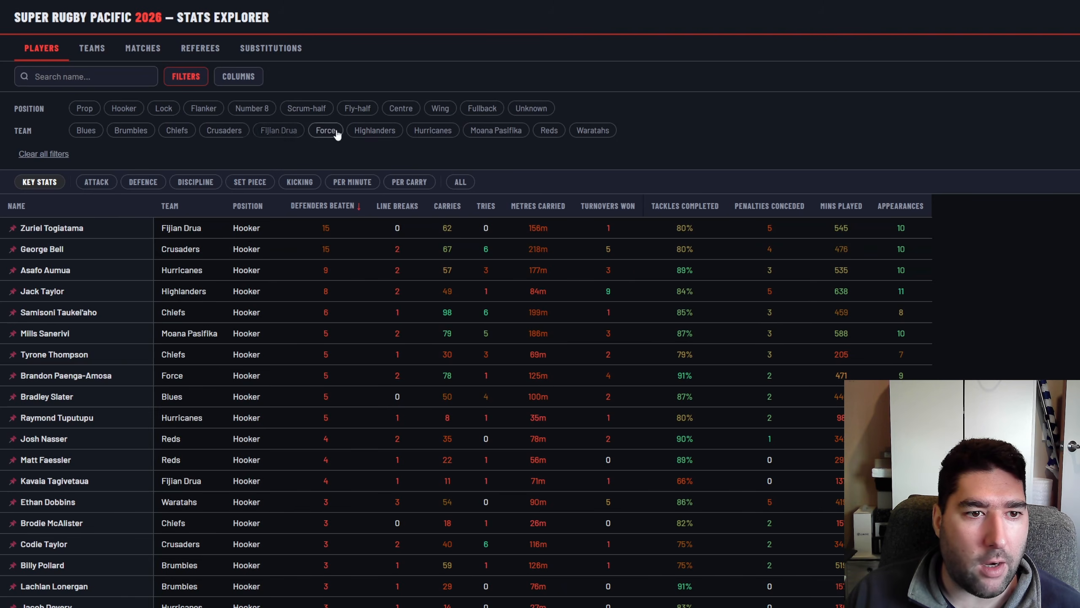
{"action": "left_click", "coordinate": [324, 111]}
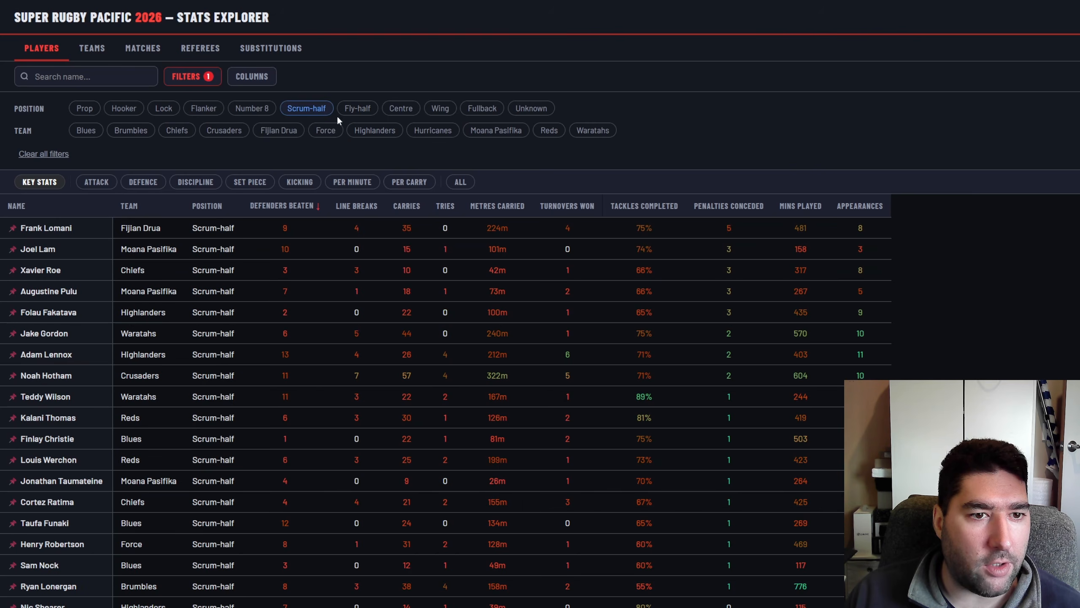
{"action": "left_click", "coordinate": [359, 108]}
{"action": "left_click", "coordinate": [382, 212]}
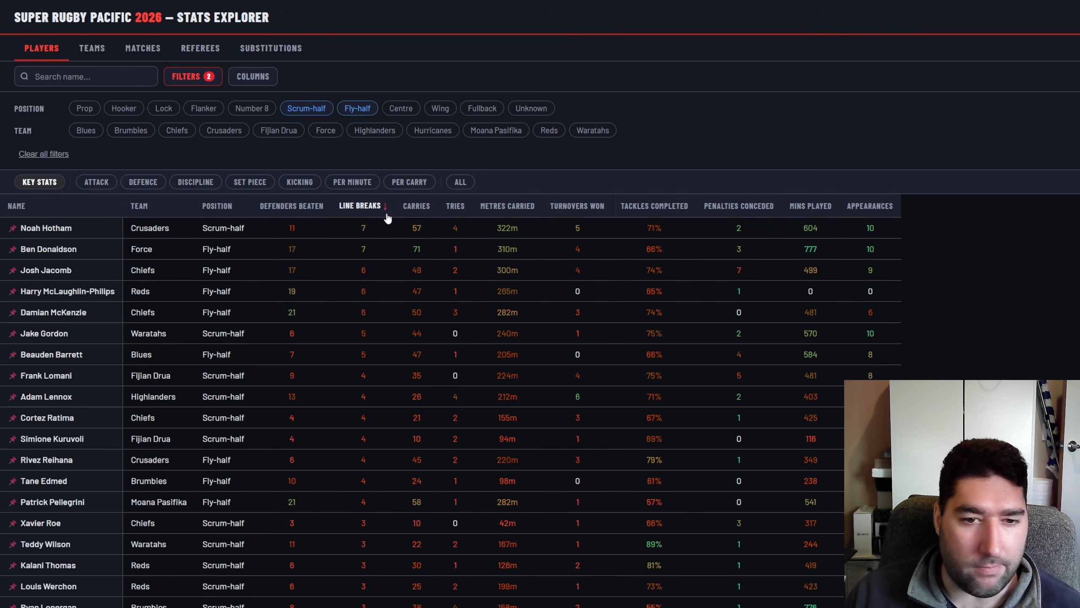
Review the halves' discipline and kicking stats, sort them by successful conversions, and return to the key stats
{"action": "left_click", "coordinate": [196, 182]}
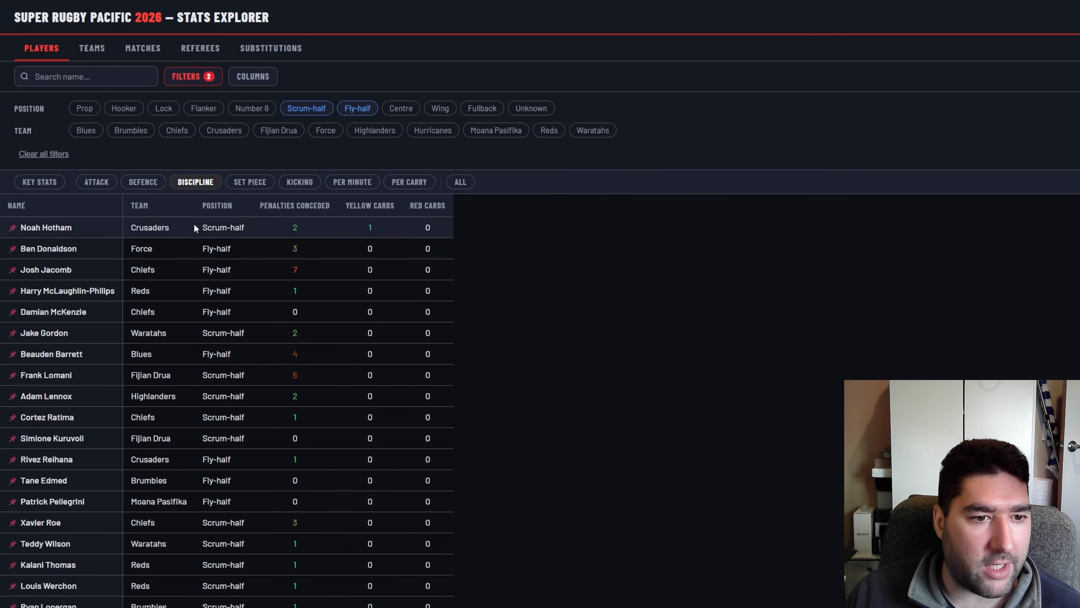
{"action": "left_click", "coordinate": [296, 189]}
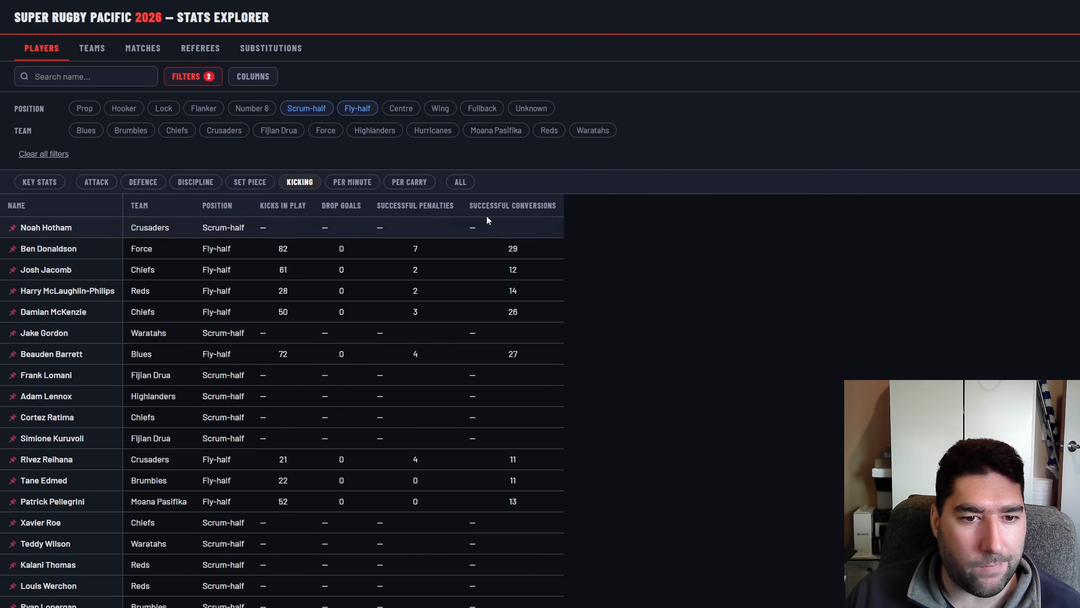
{"action": "left_click", "coordinate": [512, 206]}
{"action": "left_click", "coordinate": [61, 186]}
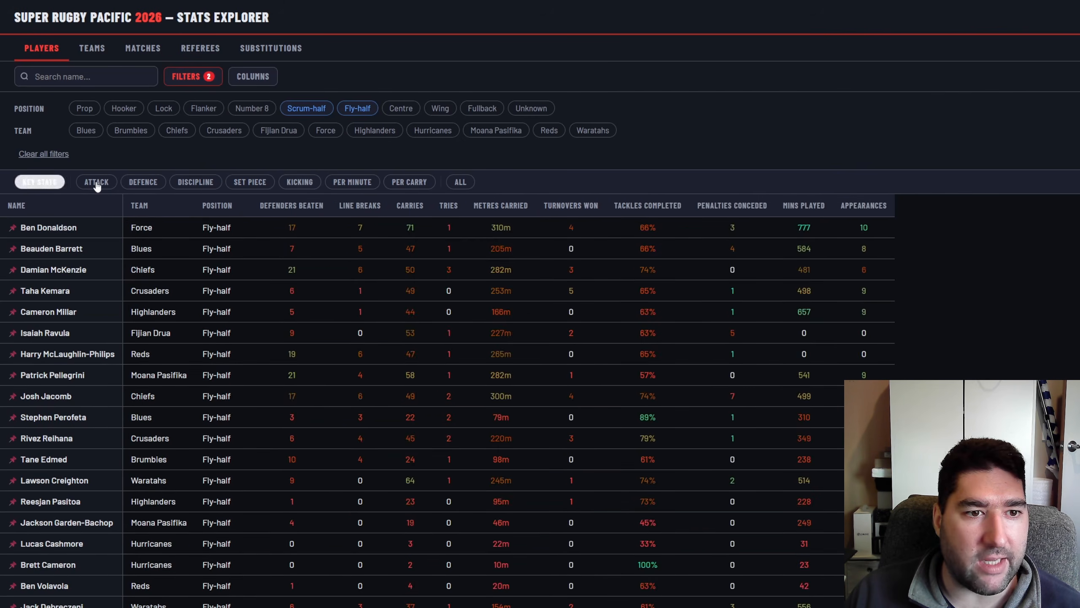
Remove the Fly-half and Scrum-half filters and show only Chiefs players in the Number 8 and Flanker positions
{"action": "left_click", "coordinate": [356, 109]}
{"action": "left_click", "coordinate": [325, 109]}
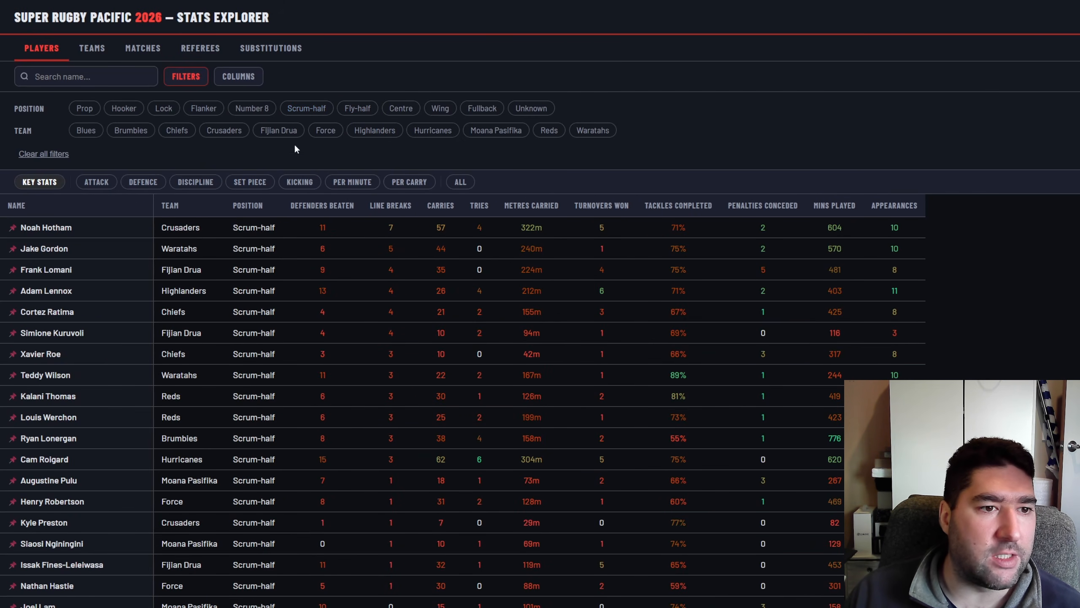
{"action": "left_click", "coordinate": [182, 134]}
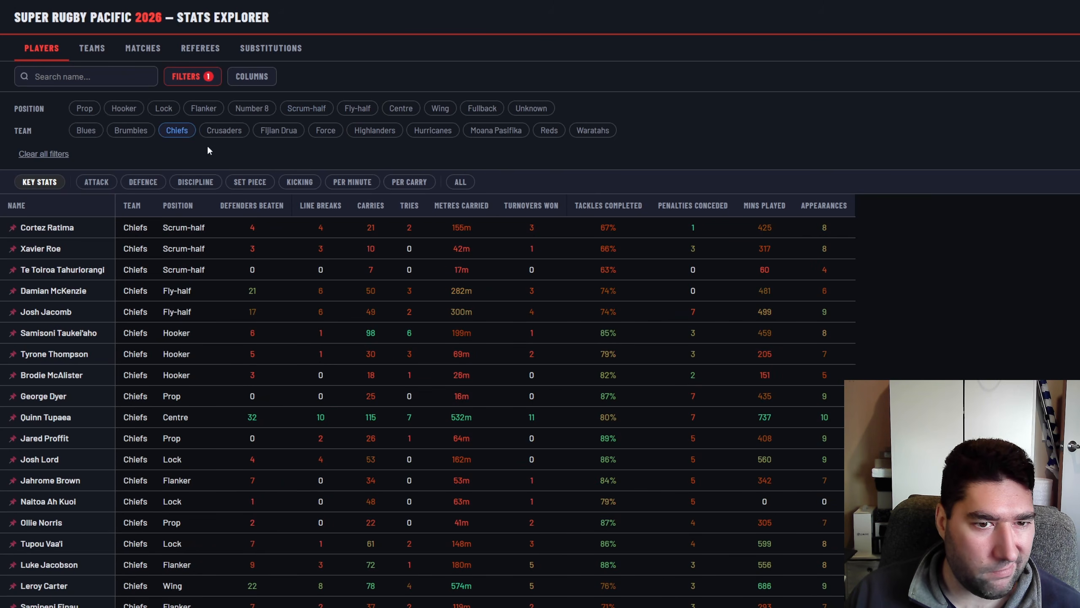
{"action": "left_click", "coordinate": [254, 109]}
{"action": "left_click", "coordinate": [204, 111]}
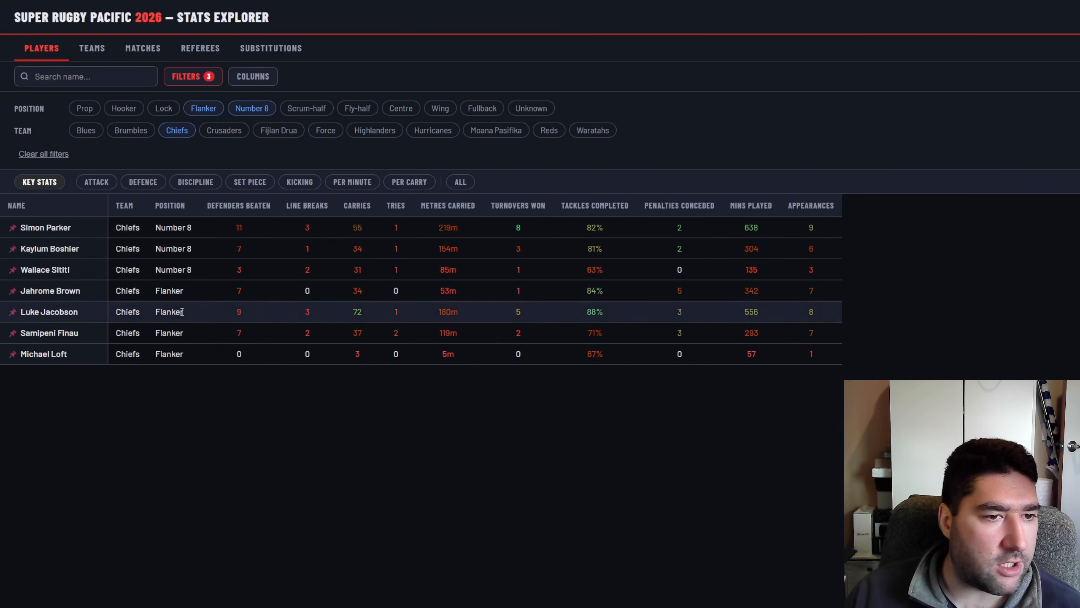
Compare the Chiefs loose forwards by sorting them on line breaks, carries and tackles completed in turn
{"action": "left_click", "coordinate": [306, 206]}
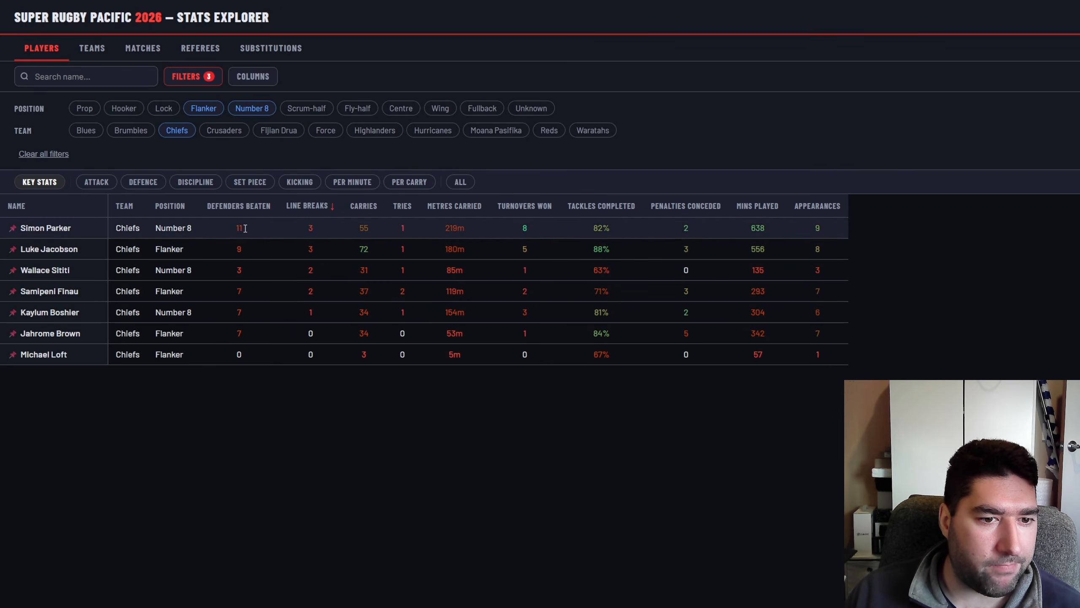
{"action": "left_click", "coordinate": [358, 205]}
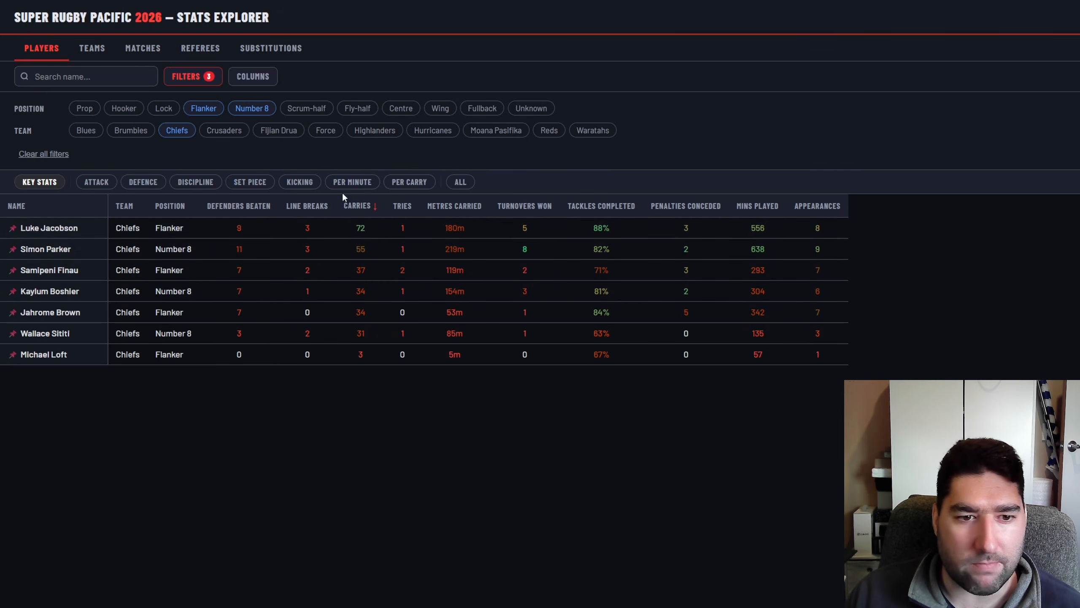
{"action": "left_click", "coordinate": [597, 206]}
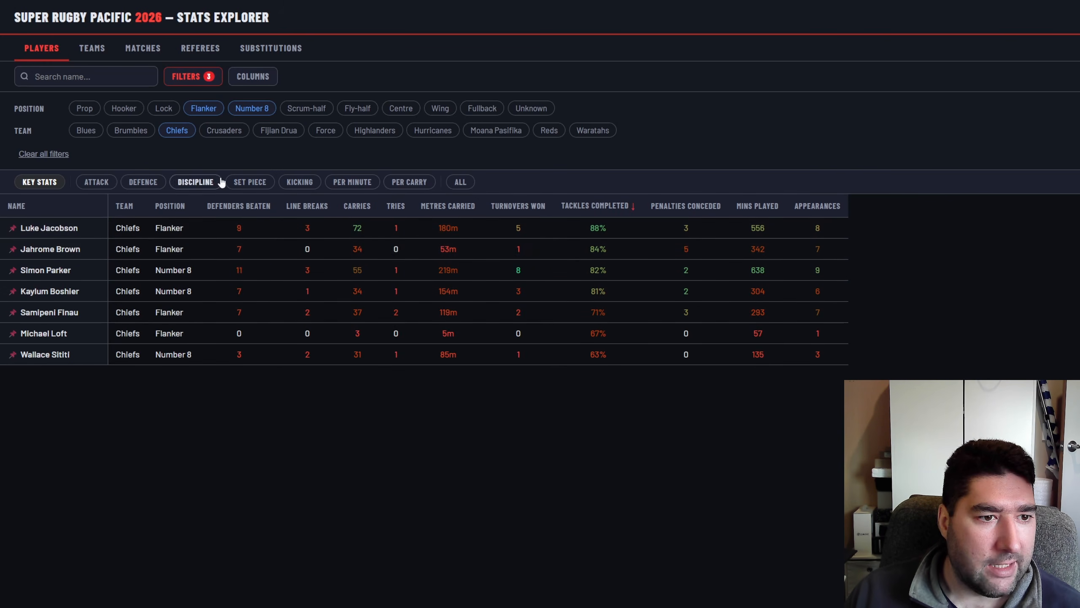
Remove the Flanker, Number 8 and Chiefs filters and collapse the filter options
{"action": "left_click", "coordinate": [219, 109]}
{"action": "left_click", "coordinate": [252, 108]}
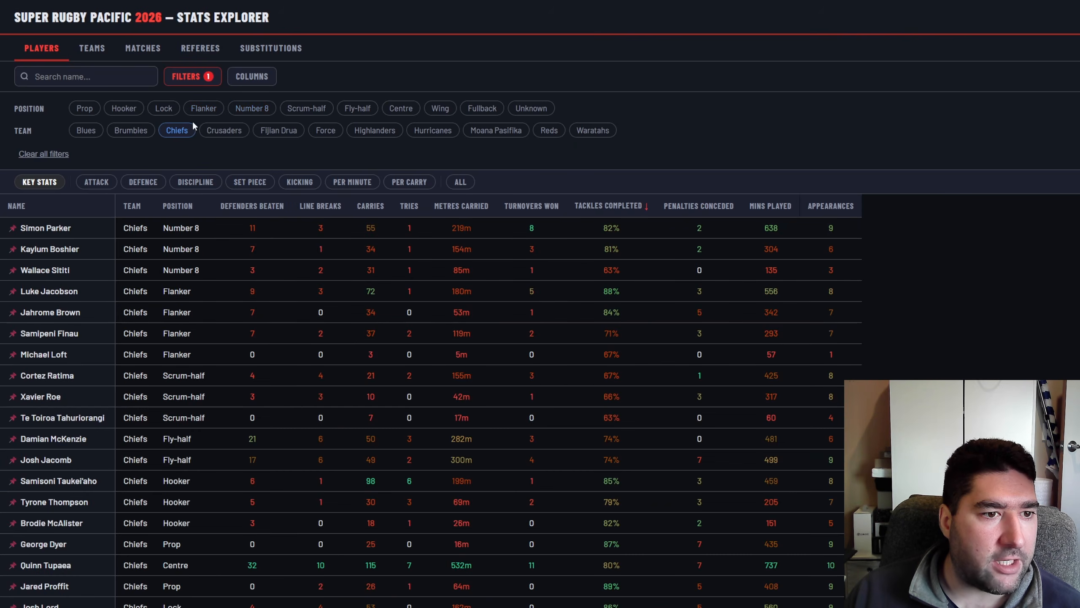
{"action": "left_click", "coordinate": [54, 154]}
{"action": "left_click", "coordinate": [185, 77]}
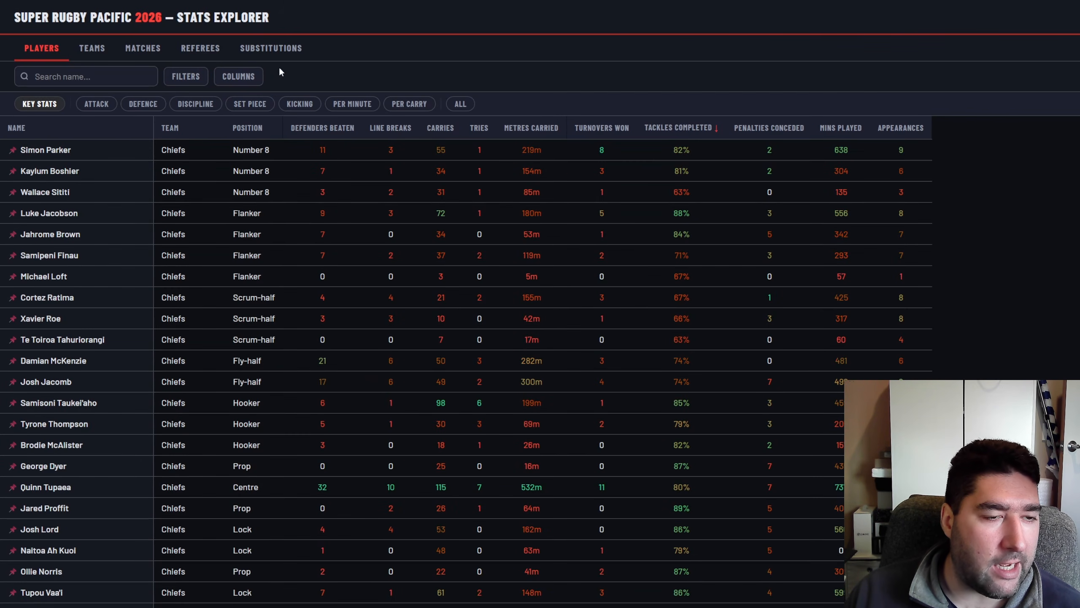
Start a custom column set for the player table with Defenders Beaten, Line Breaks and Carries from the key stats
{"action": "left_click", "coordinate": [243, 83]}
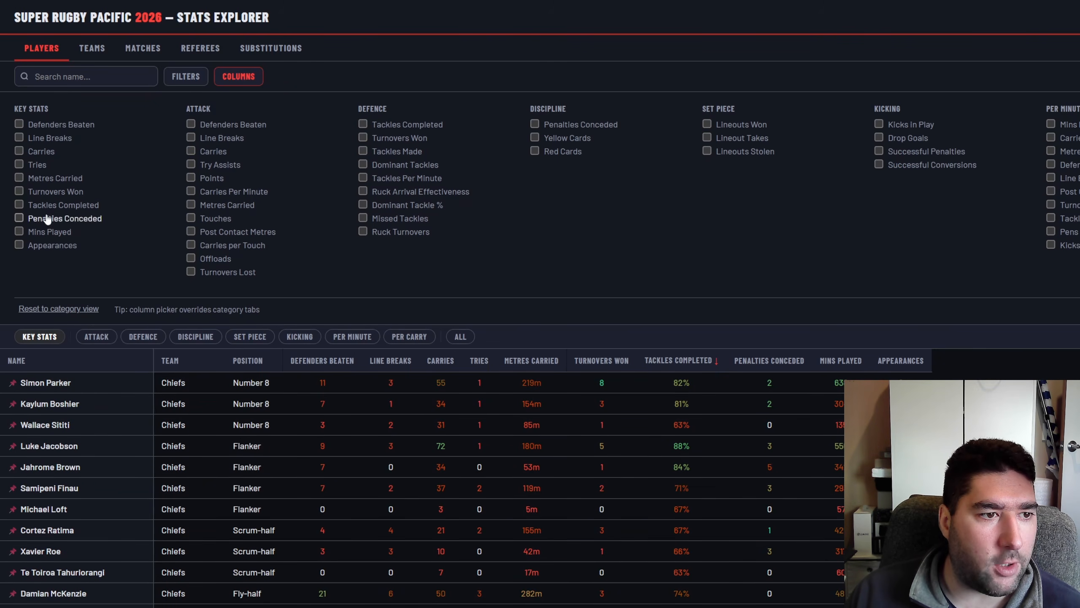
{"action": "left_click", "coordinate": [53, 125]}
{"action": "left_click", "coordinate": [50, 138]}
{"action": "left_click", "coordinate": [42, 151]}
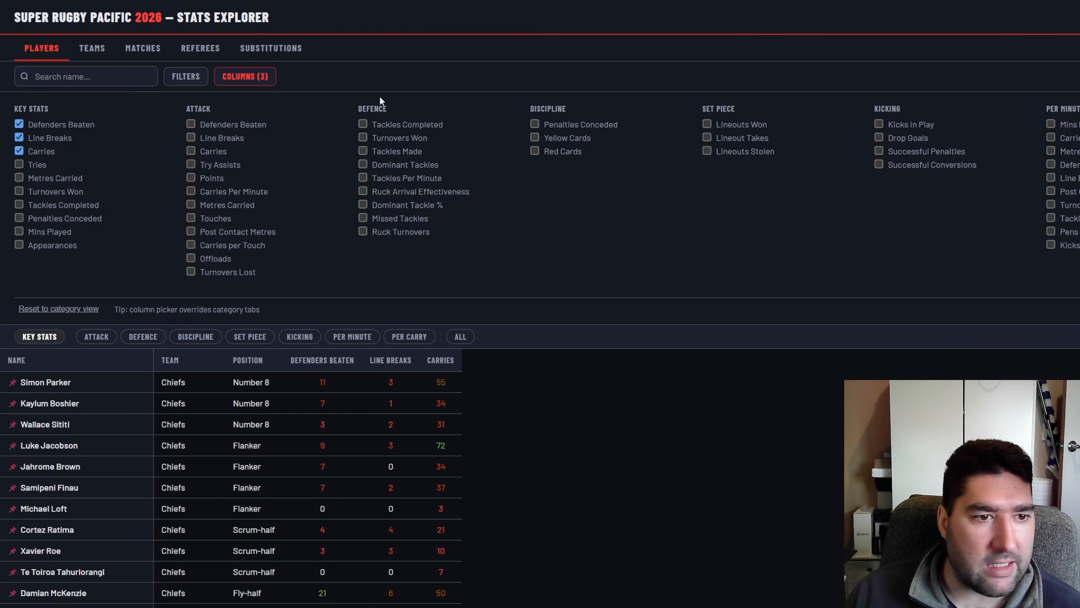
Add Tackles Completed, Turnovers Won, Penalties Conceded and Mins Played to the custom columns
{"action": "left_click", "coordinate": [428, 125]}
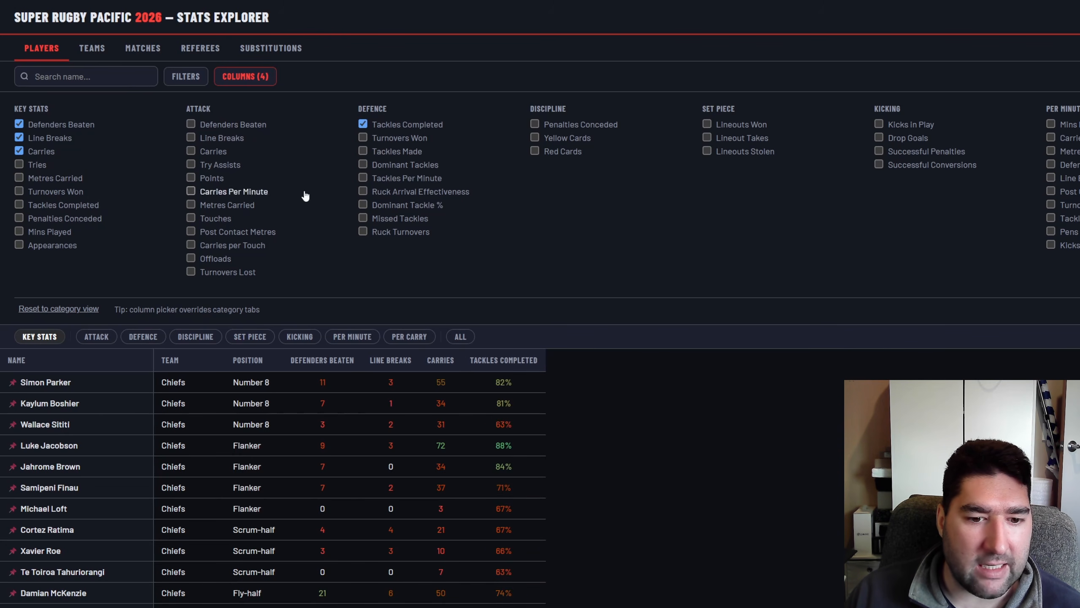
{"action": "left_click", "coordinate": [405, 141]}
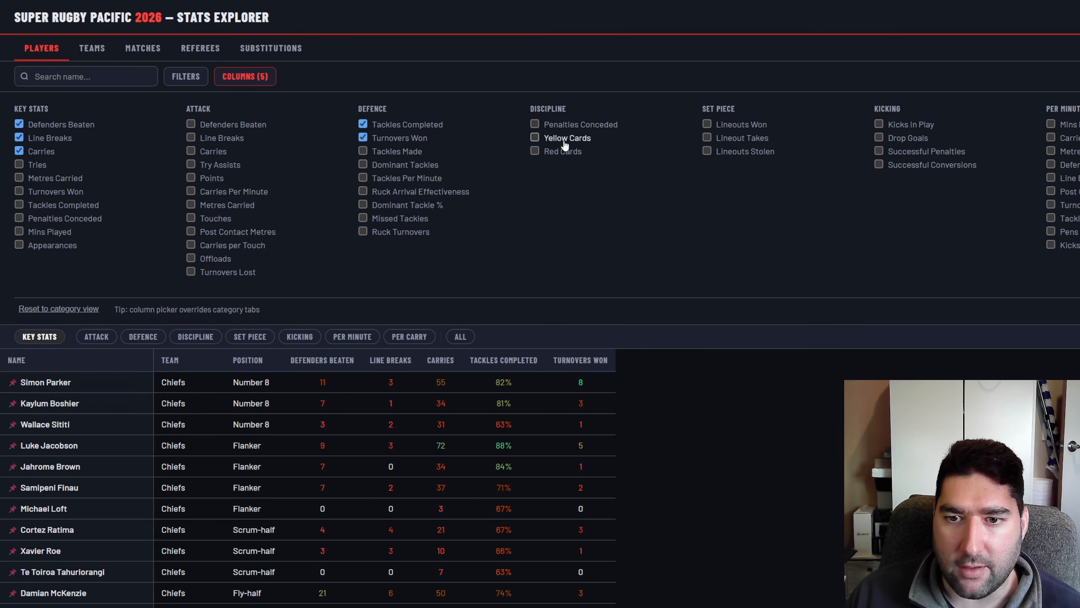
{"action": "left_click", "coordinate": [581, 124]}
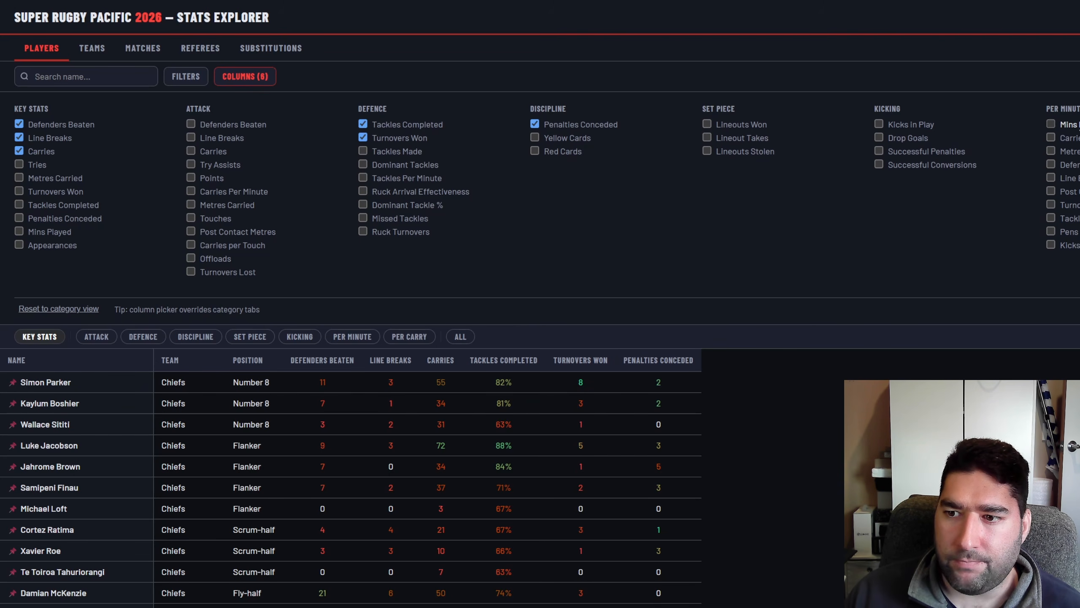
{"action": "left_click", "coordinate": [1066, 124]}
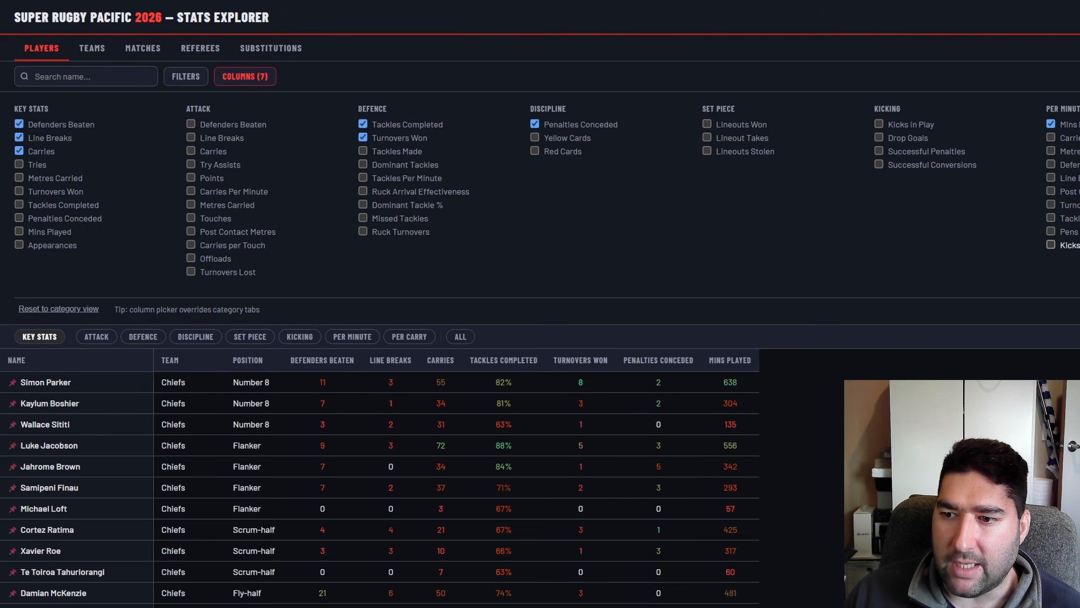
Add the per-carry Defenders Beaten / Carry column and look through the players in the customised table
{"action": "scroll", "coordinate": [930, 171], "scroll_direction": "down", "scroll_amount": 2}
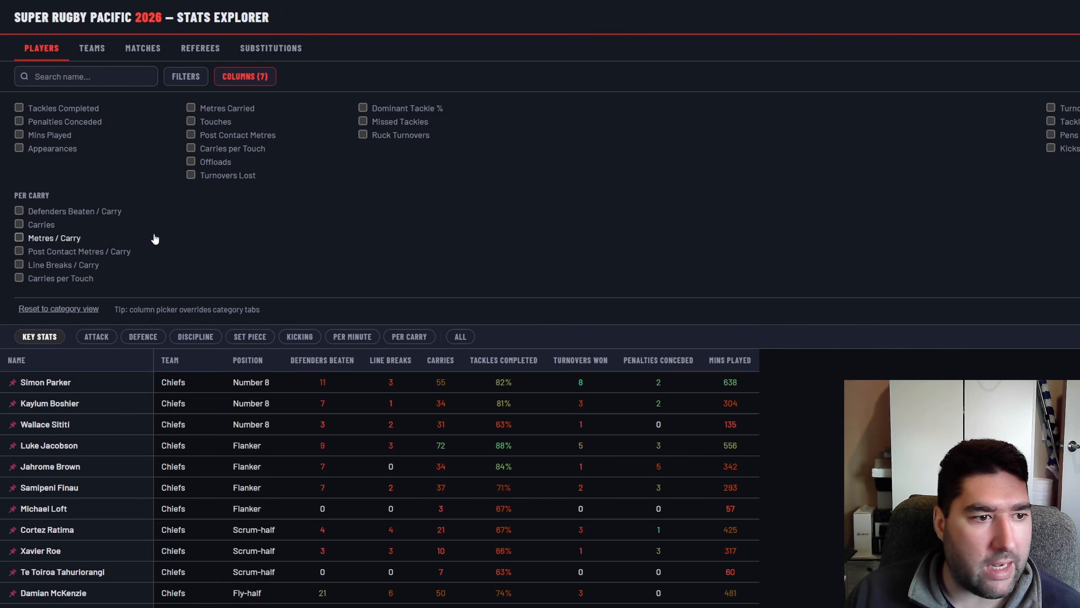
{"action": "left_click", "coordinate": [83, 211]}
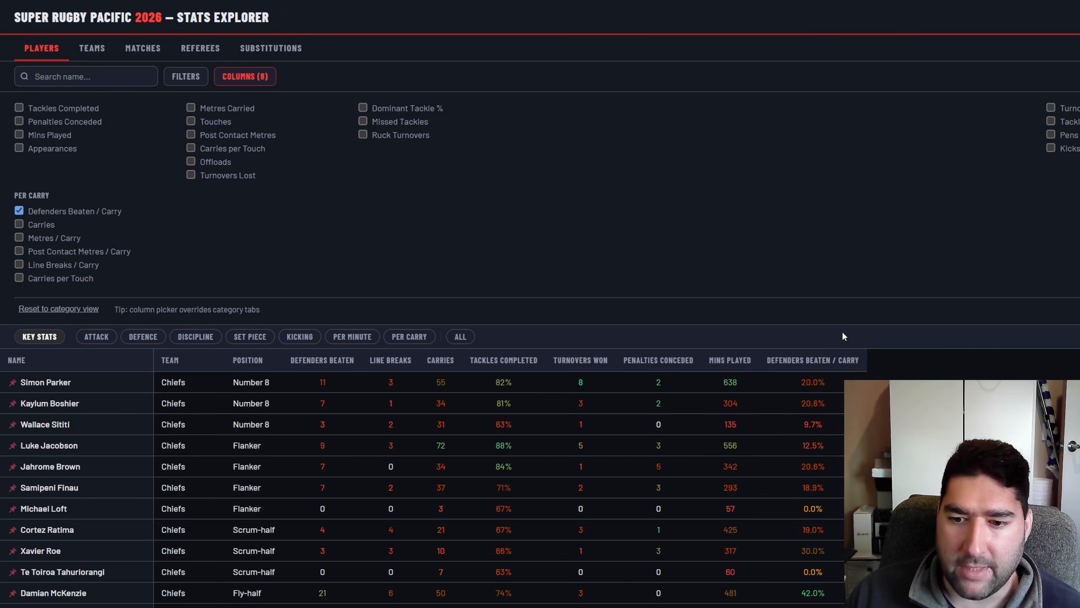
{"action": "scroll", "coordinate": [565, 398], "scroll_direction": "down", "scroll_amount": 1}
{"action": "scroll", "coordinate": [623, 407], "scroll_direction": "up", "scroll_amount": 1}
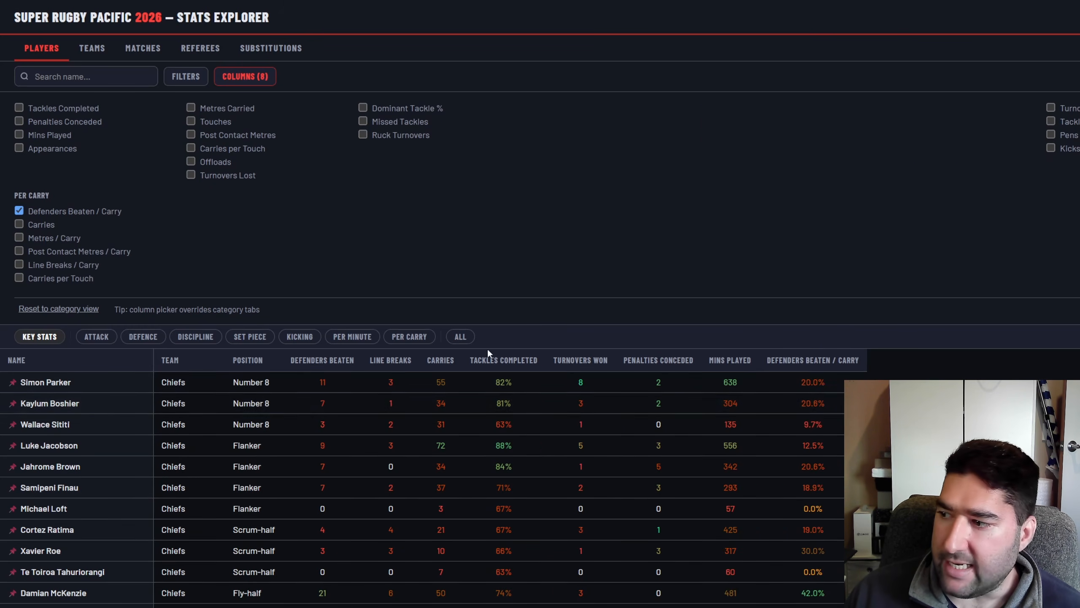
{"action": "scroll", "coordinate": [415, 402], "scroll_direction": "down", "scroll_amount": 3}
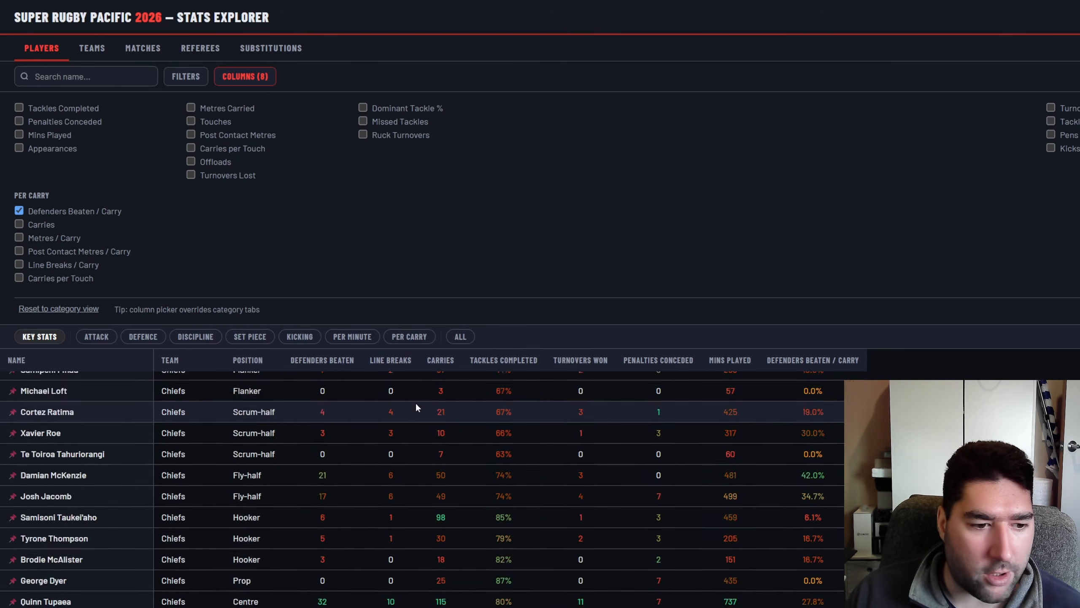
{"action": "scroll", "coordinate": [255, 387], "scroll_direction": "up", "scroll_amount": 3}
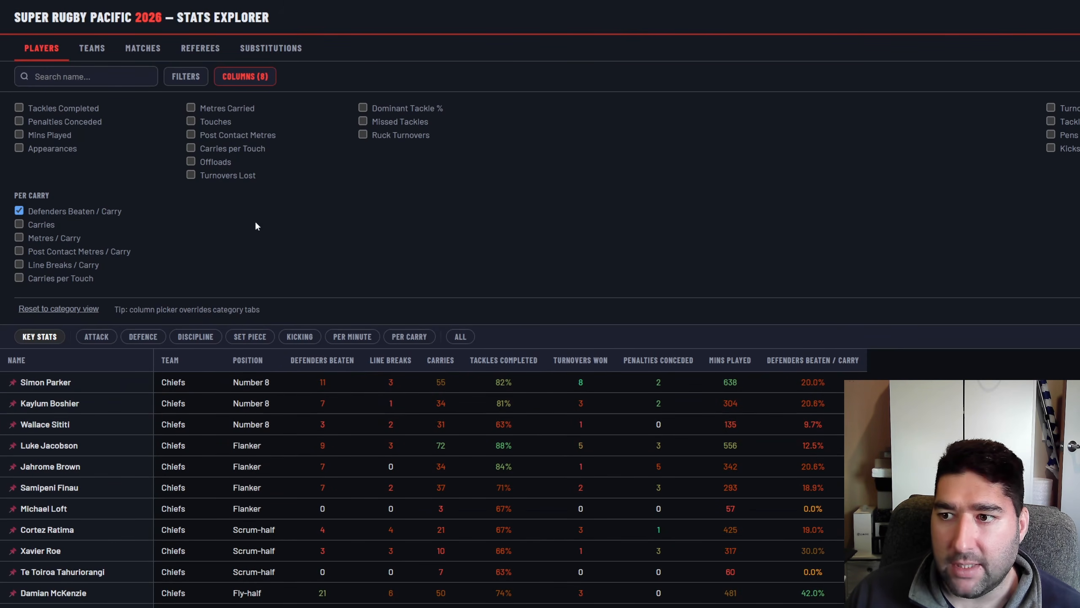
Reset the player table to the category view and close the column picker
{"action": "left_click", "coordinate": [83, 309]}
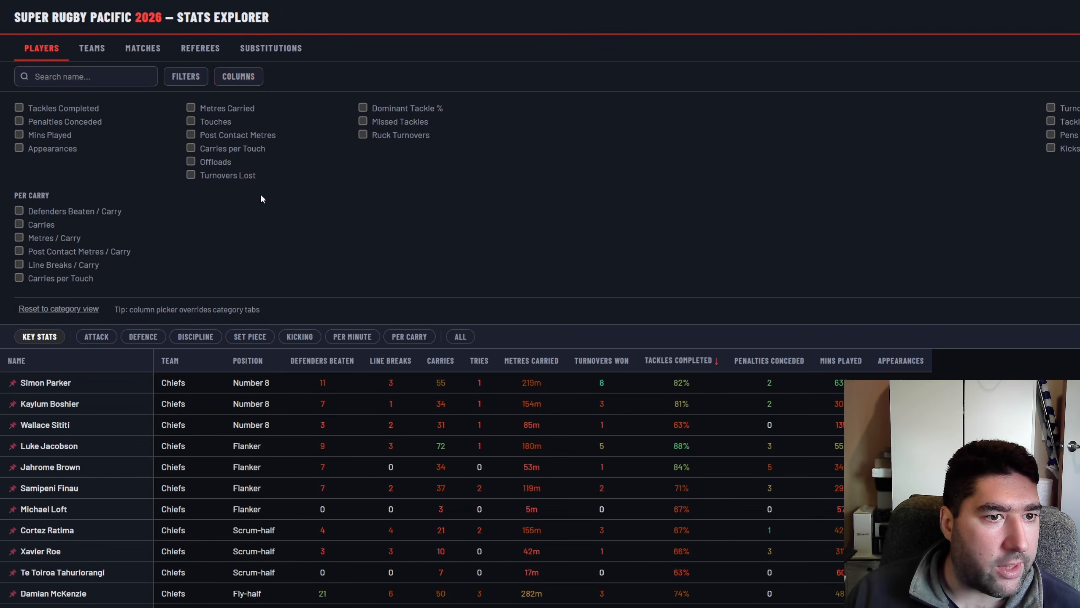
{"action": "left_click", "coordinate": [238, 77]}
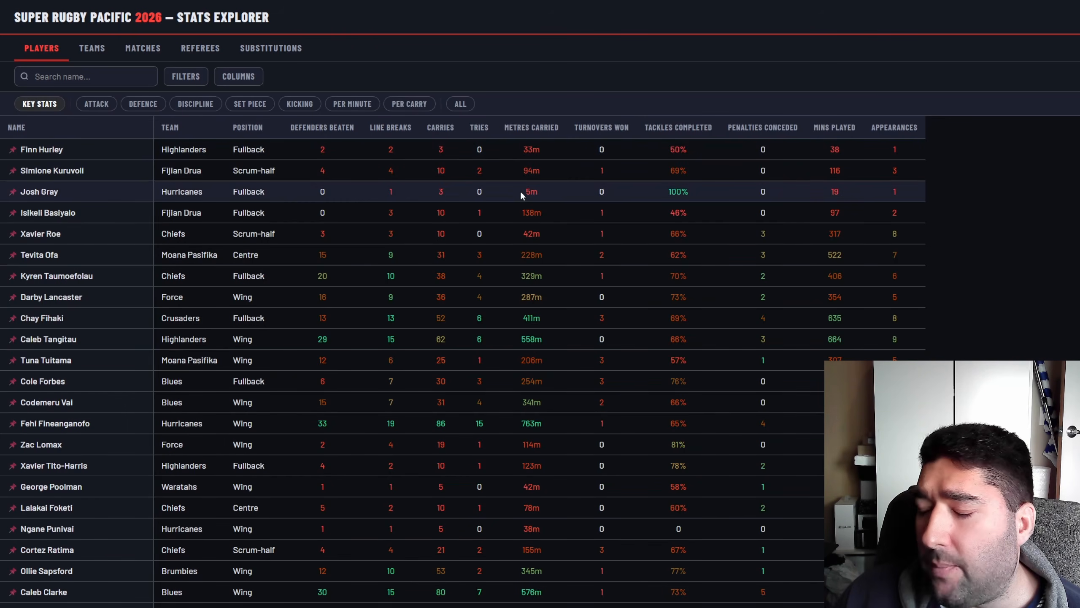
Open the team stats and compare the teams by ruck turnovers lost, clean breaks, 22m entries and 22m conversion
{"action": "left_click", "coordinate": [91, 50]}
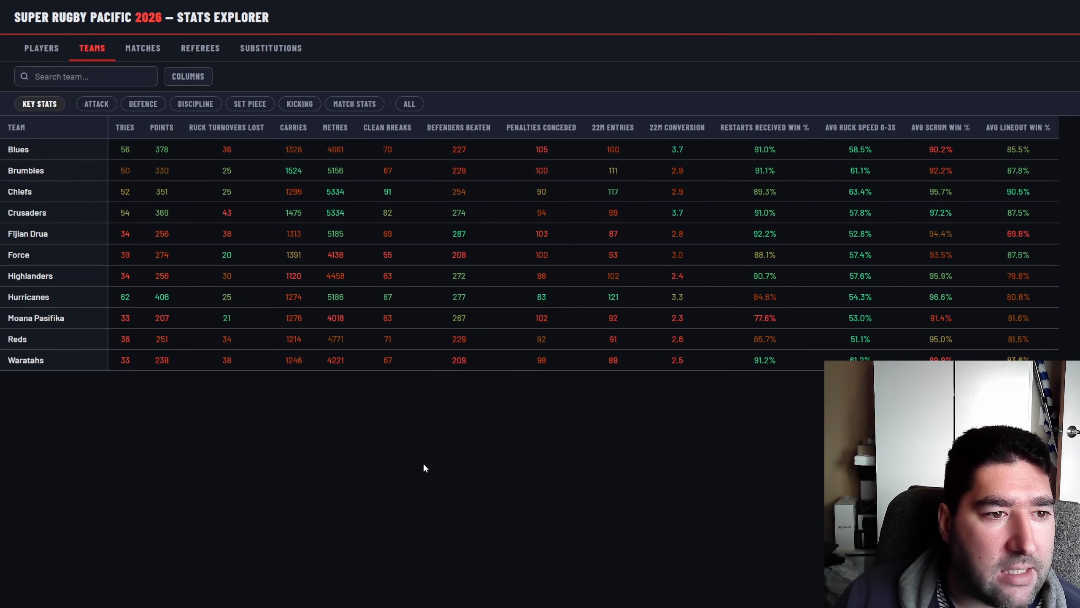
{"action": "left_click", "coordinate": [241, 130]}
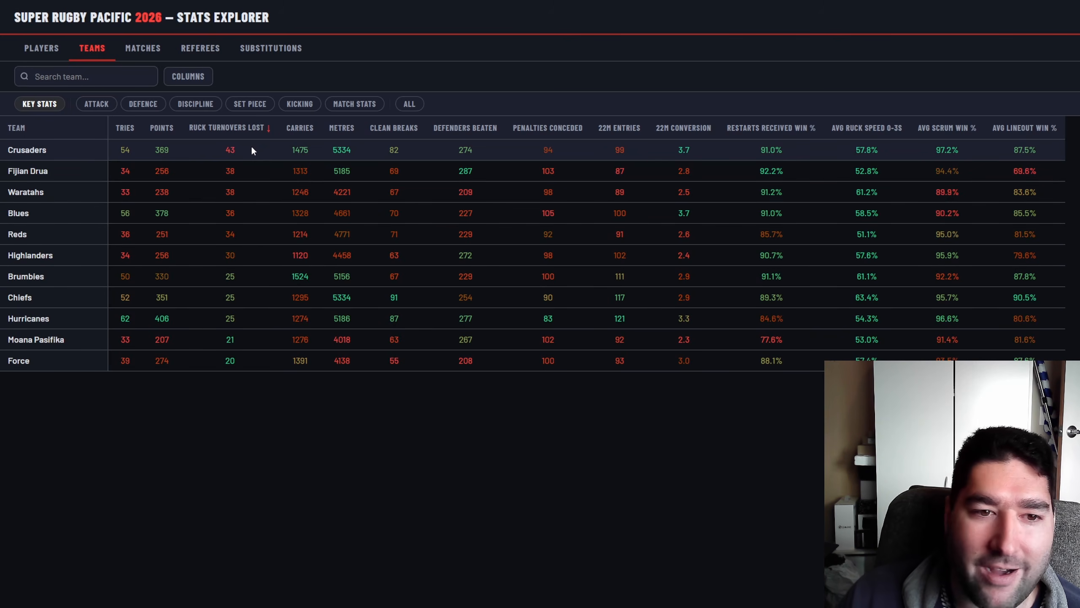
{"action": "left_click", "coordinate": [420, 130]}
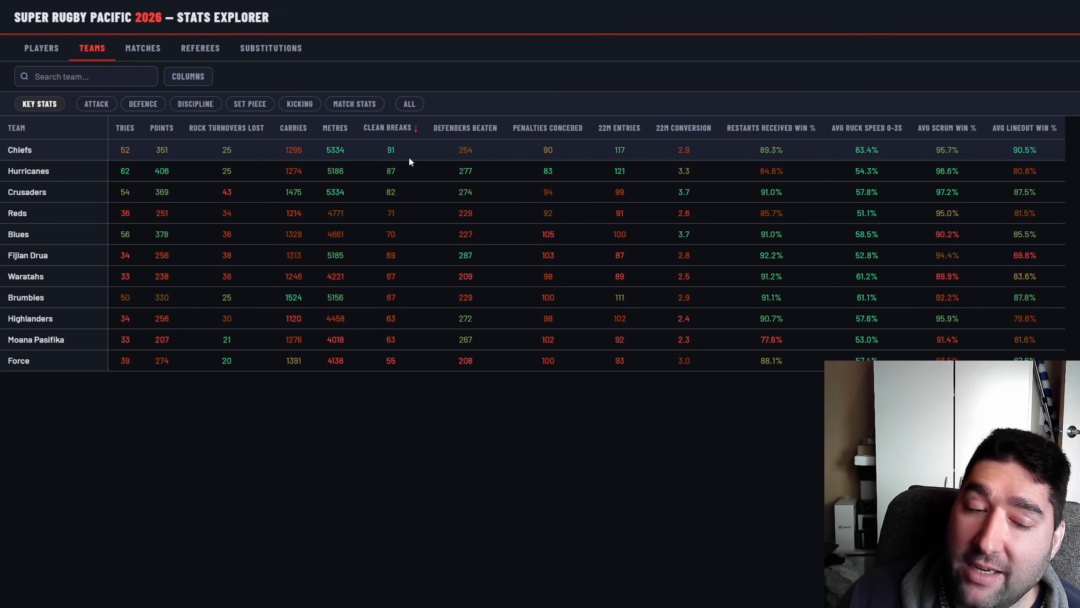
{"action": "left_click", "coordinate": [631, 128]}
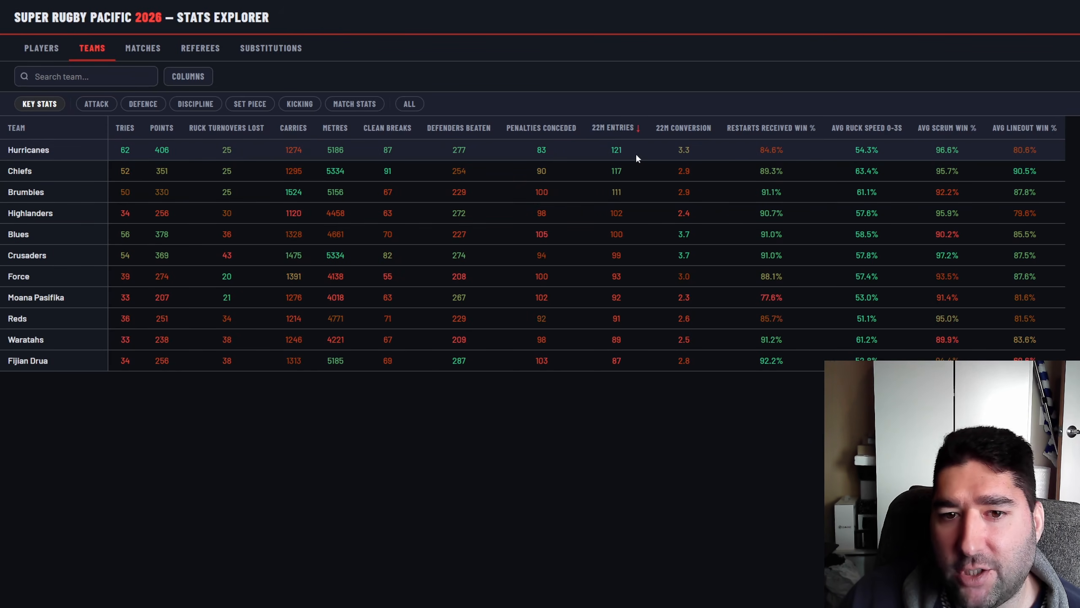
{"action": "left_click", "coordinate": [701, 135]}
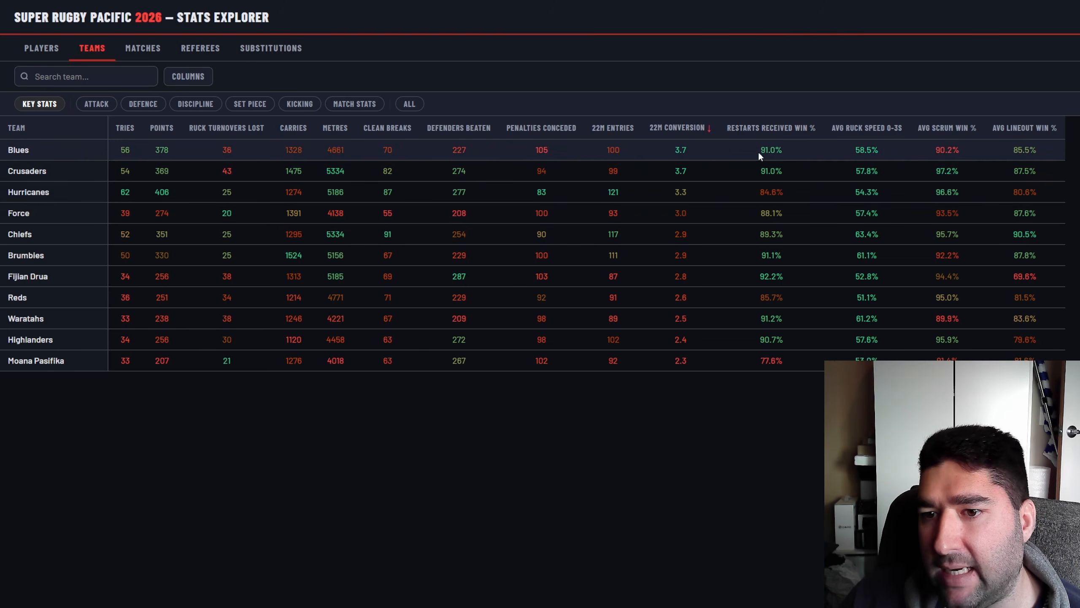
Rank the teams by restarts received win %, average ruck speed 0-3s and average scrum win % in turn
{"action": "left_click", "coordinate": [785, 135]}
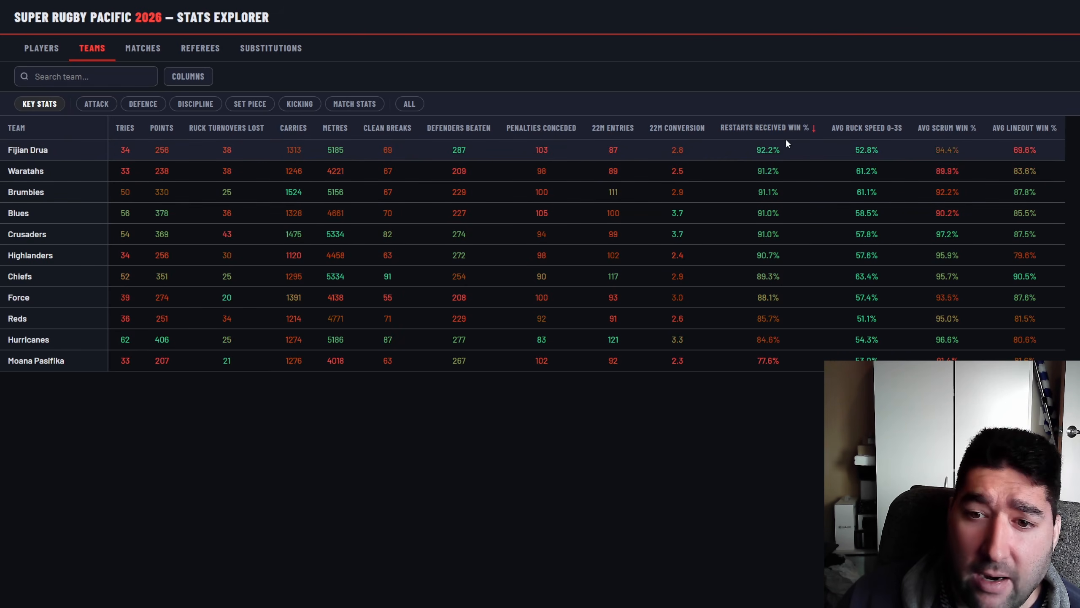
{"action": "left_click", "coordinate": [862, 131]}
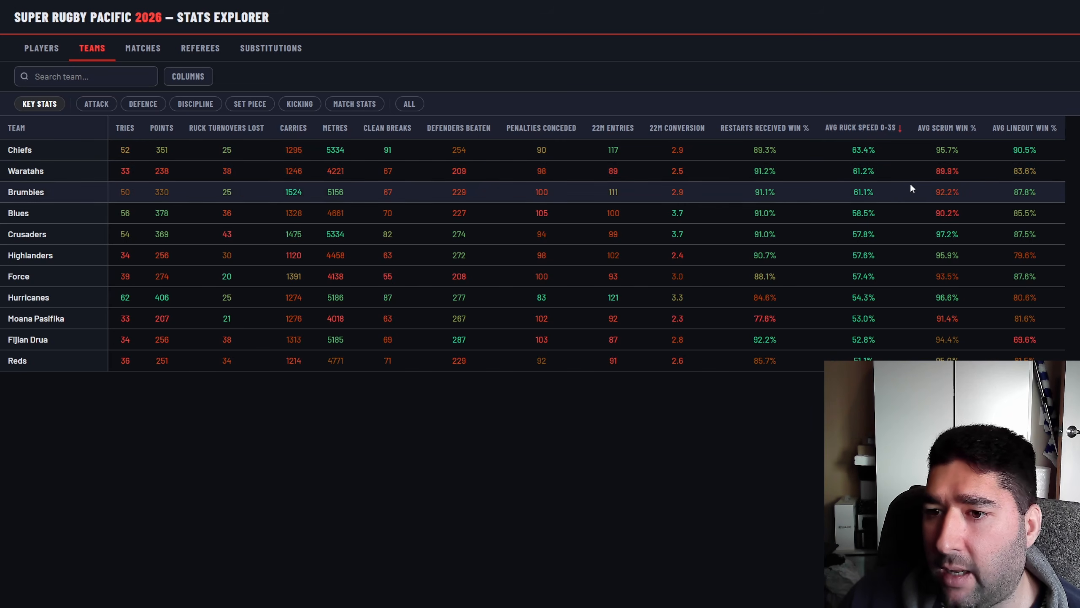
{"action": "left_click", "coordinate": [942, 128]}
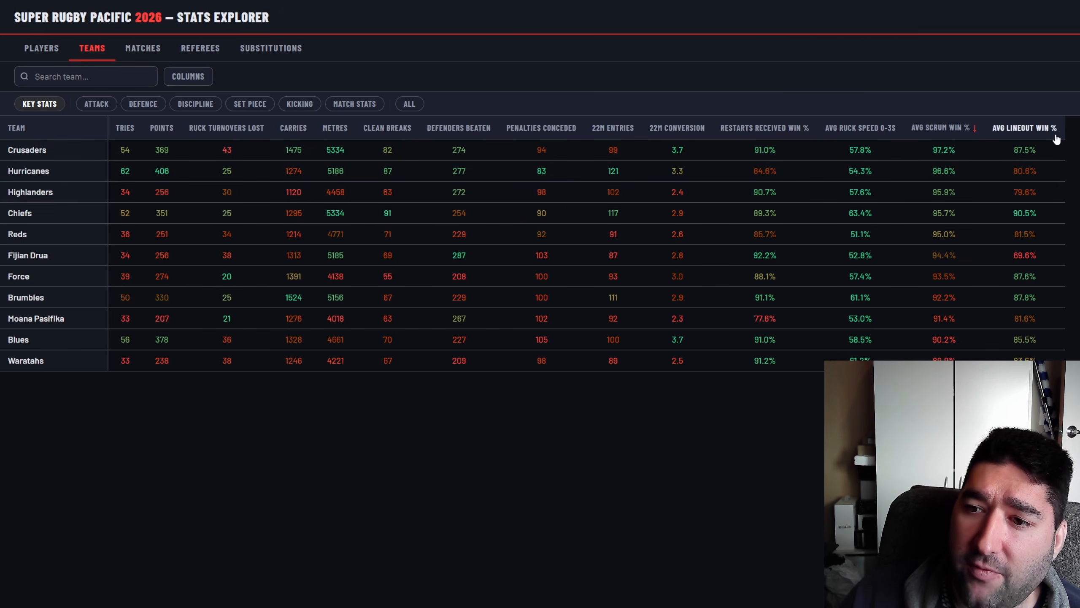
Rank the teams by average lineout win %, and by forward-to-back tries in the attack stats
{"action": "left_click", "coordinate": [1016, 130]}
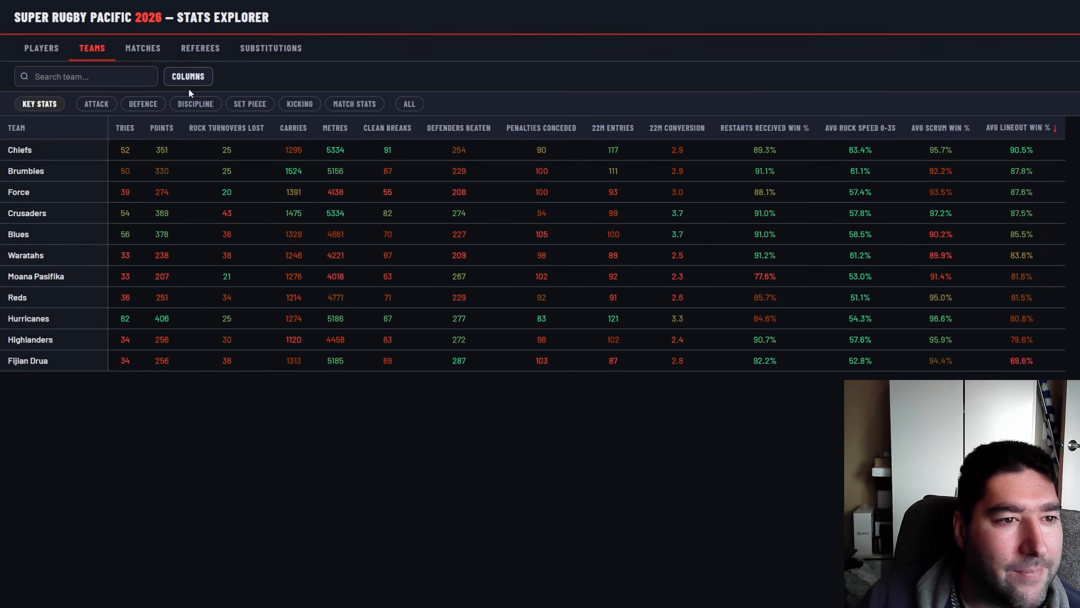
{"action": "left_click", "coordinate": [98, 106]}
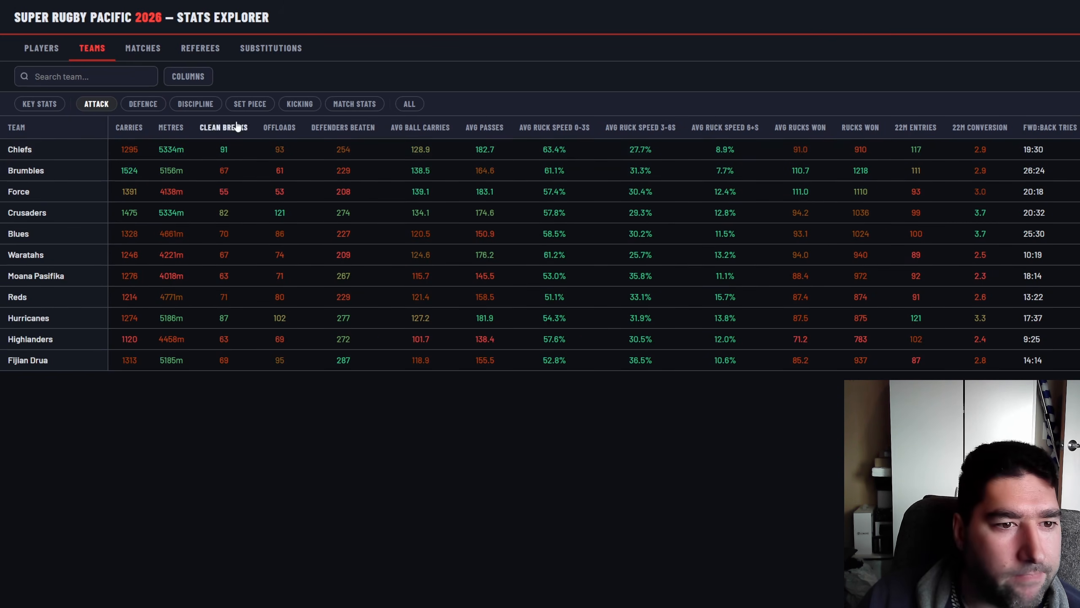
{"action": "left_click", "coordinate": [1066, 130]}
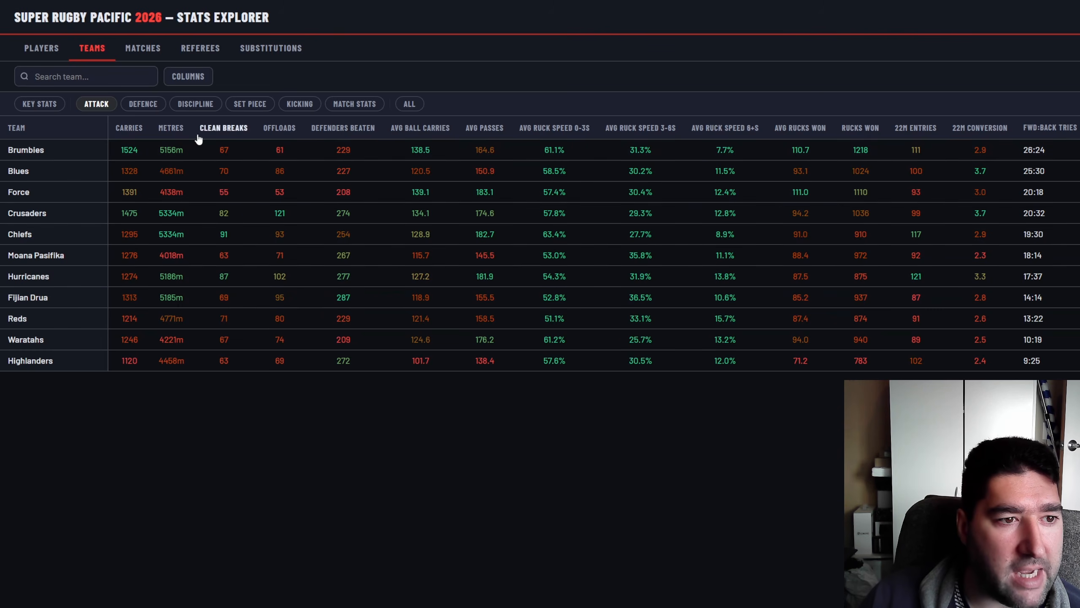
Rank the teams in the defence stats by total turnovers lost, tackle offloads allowed and ruck turnovers lost in turn
{"action": "left_click", "coordinate": [143, 104]}
{"action": "left_click", "coordinate": [601, 130]}
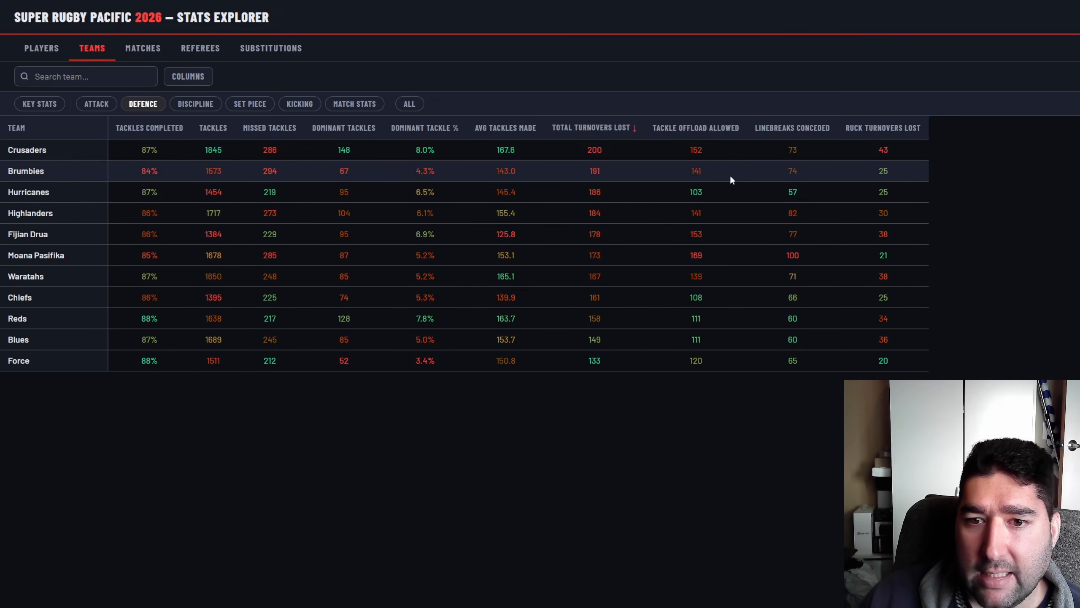
{"action": "left_click", "coordinate": [713, 135]}
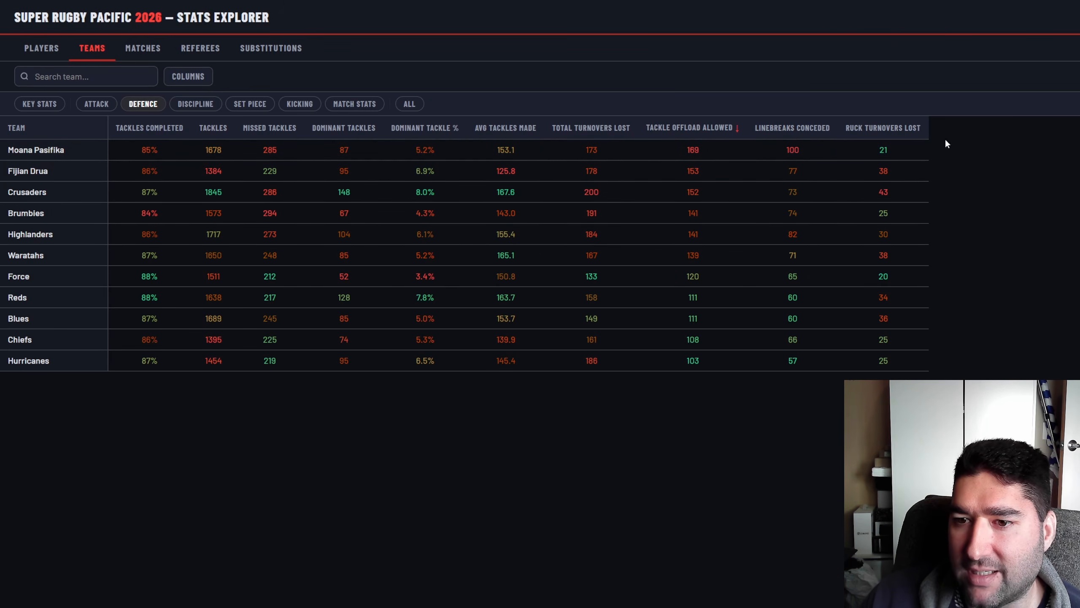
{"action": "left_click", "coordinate": [912, 130]}
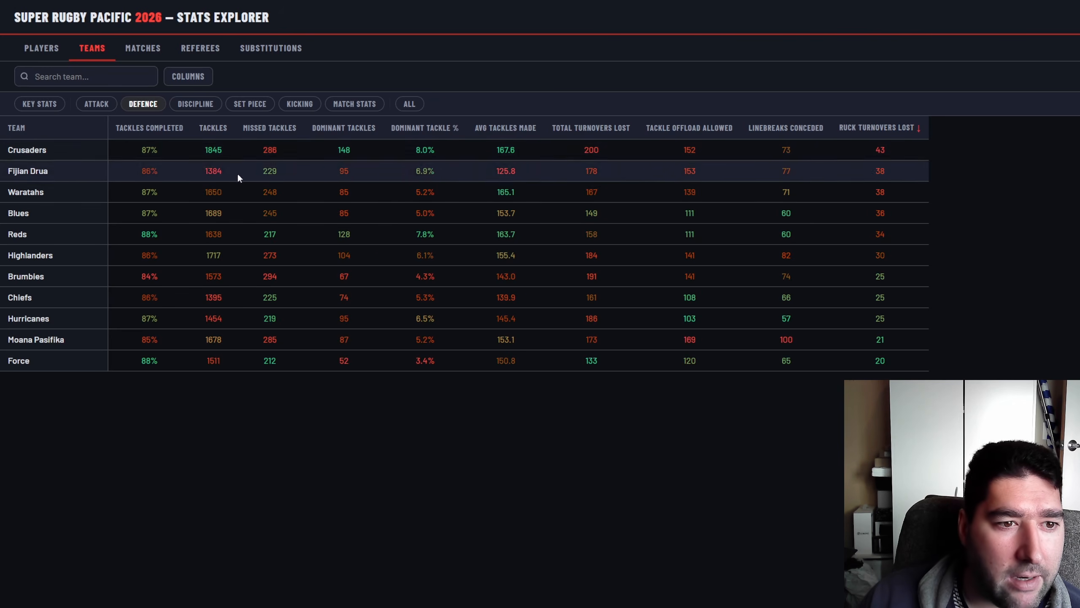
Compare the teams' discipline stats by average penalties conceded, total penalties conceded and average penalties awarded
{"action": "left_click", "coordinate": [204, 105]}
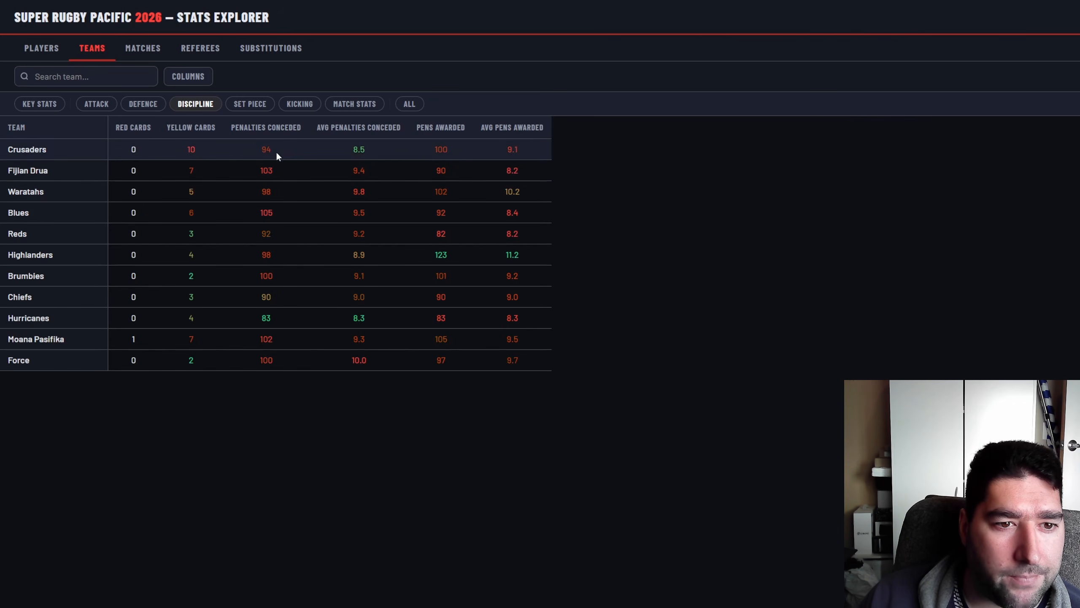
{"action": "left_click", "coordinate": [381, 129]}
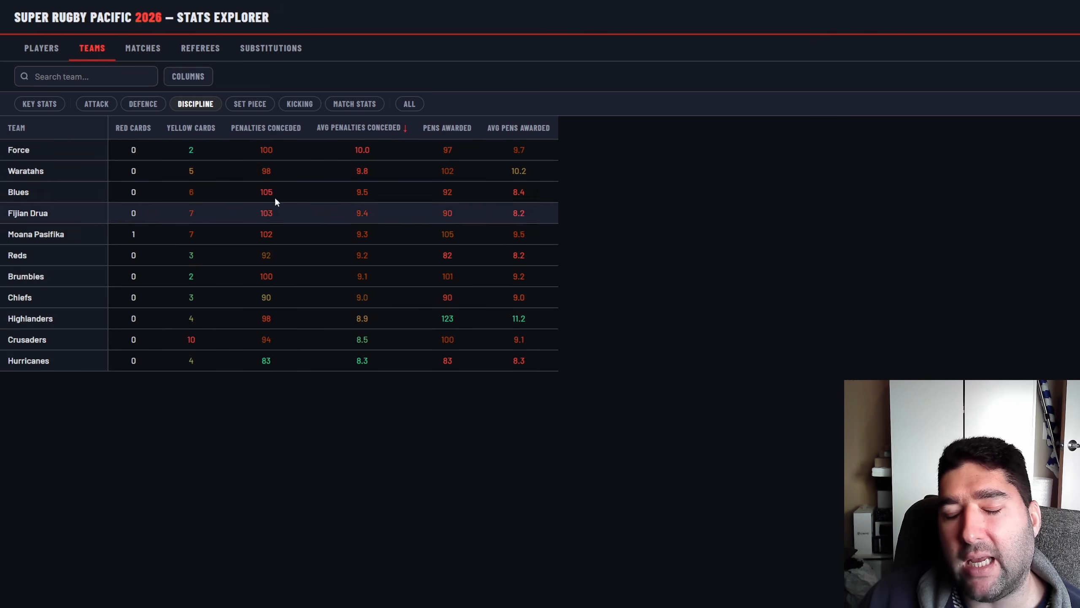
{"action": "left_click", "coordinate": [272, 128]}
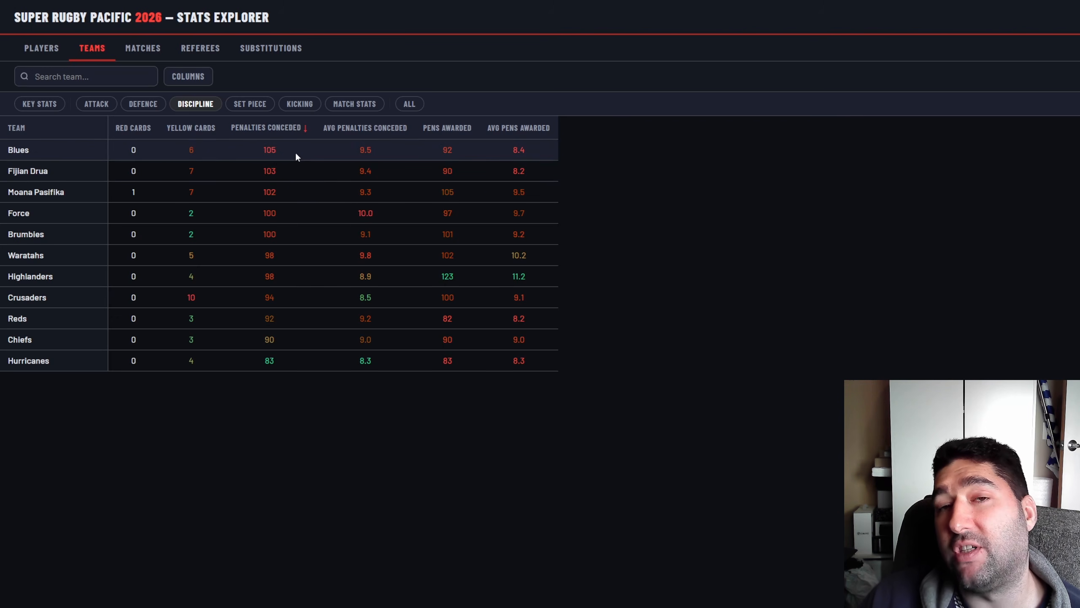
{"action": "left_click", "coordinate": [382, 129]}
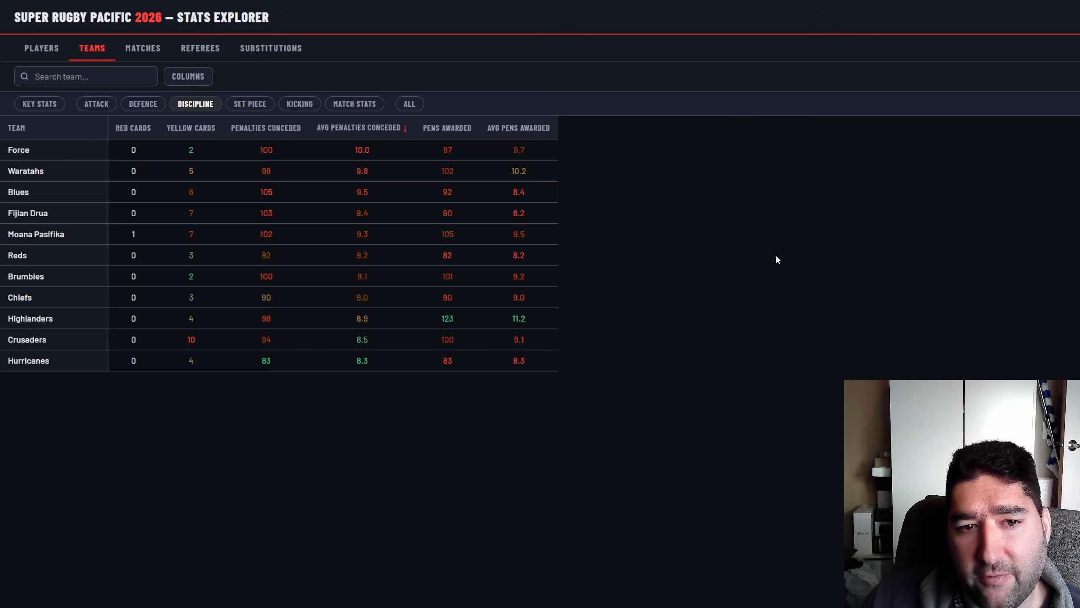
{"action": "left_click", "coordinate": [519, 128]}
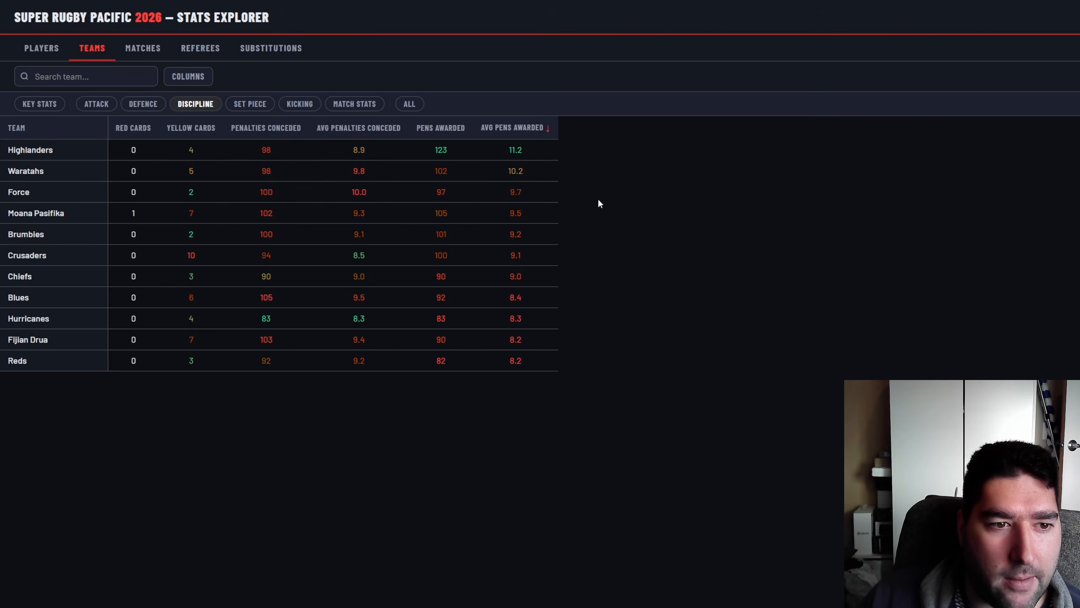
Rank the teams in the set piece stats by average lineout win % and lineouts stolen
{"action": "left_click", "coordinate": [247, 106]}
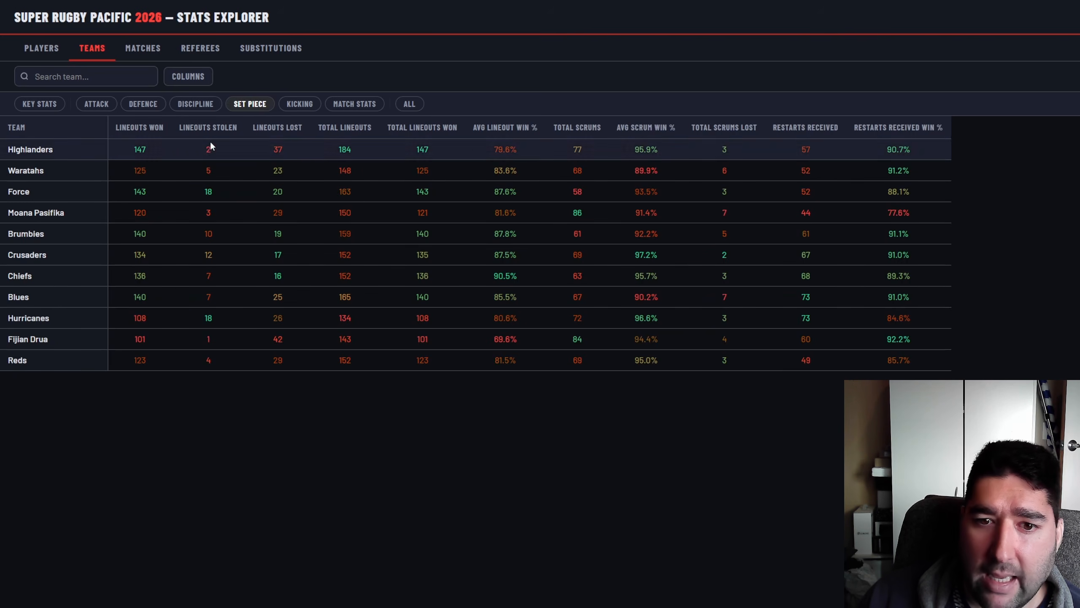
{"action": "left_click", "coordinate": [505, 127]}
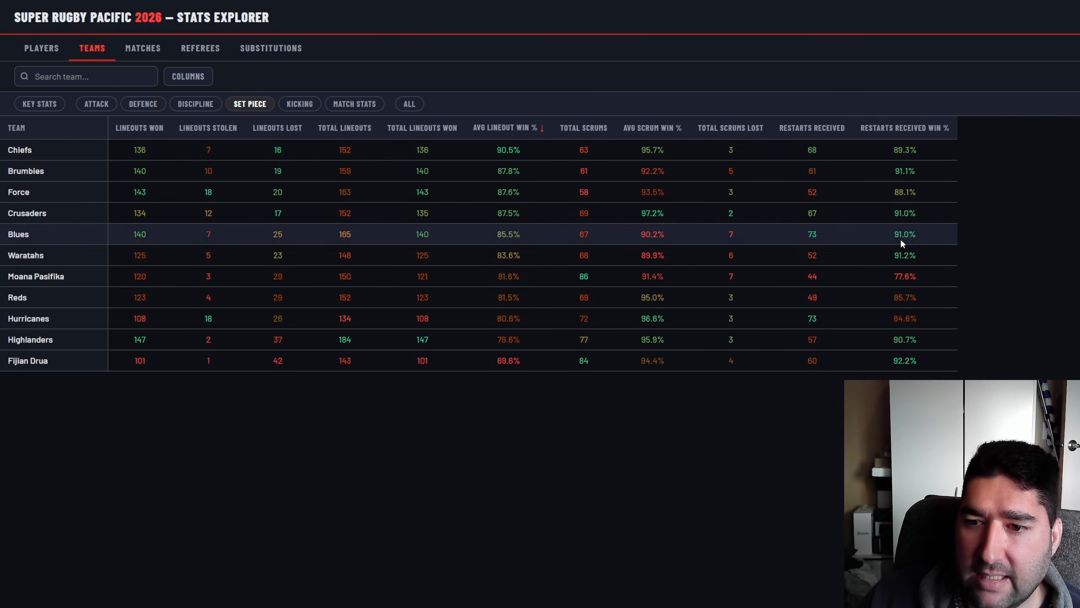
{"action": "left_click", "coordinate": [203, 132]}
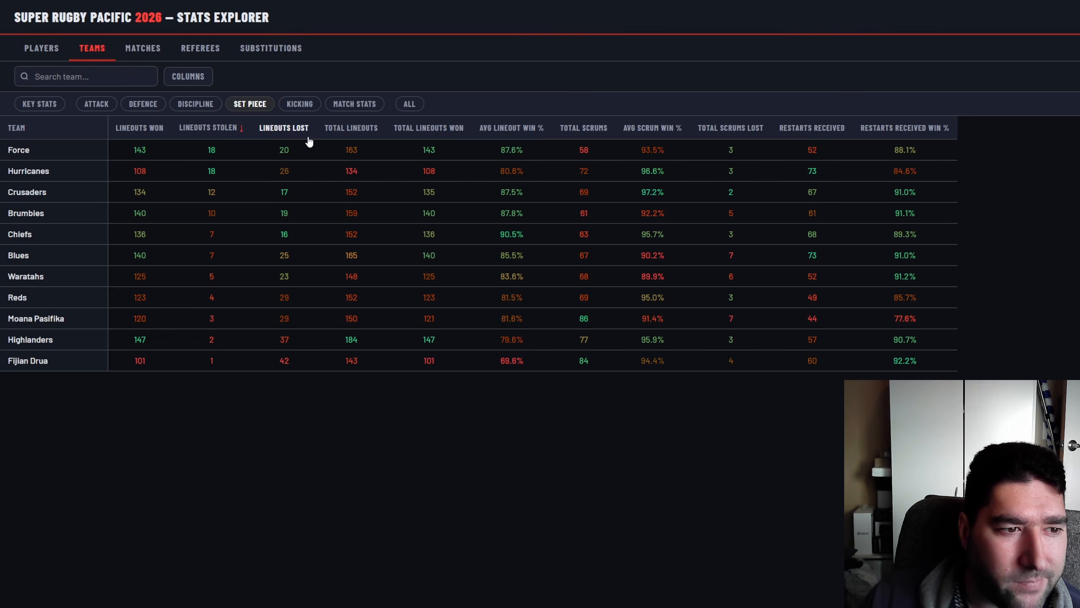
View the kicking stats and rank the teams in the match stats by average tries for, territory % and possession %
{"action": "left_click", "coordinate": [314, 108]}
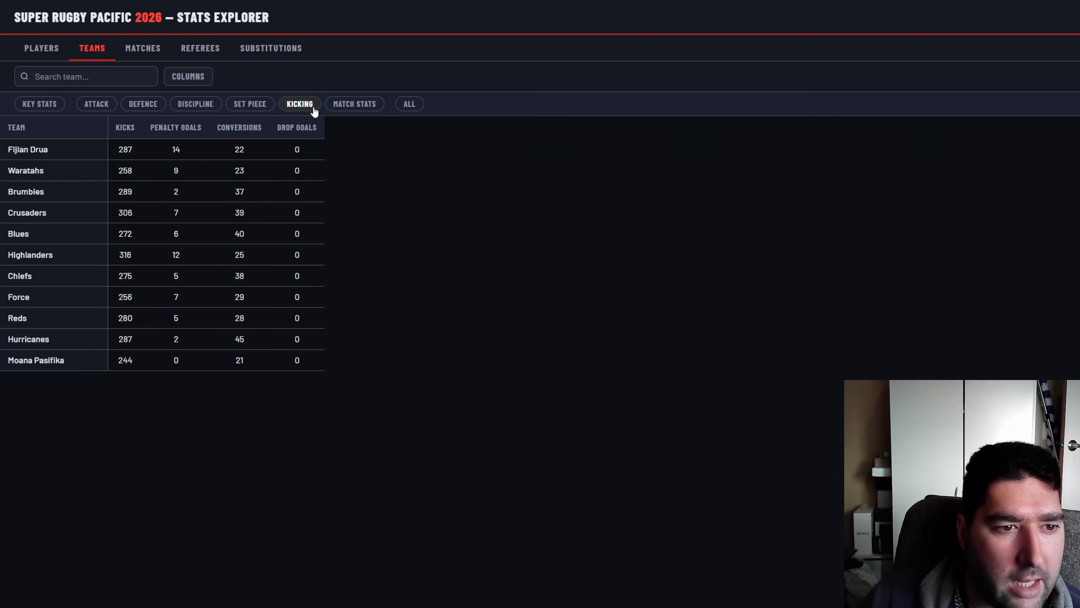
{"action": "left_click", "coordinate": [360, 107]}
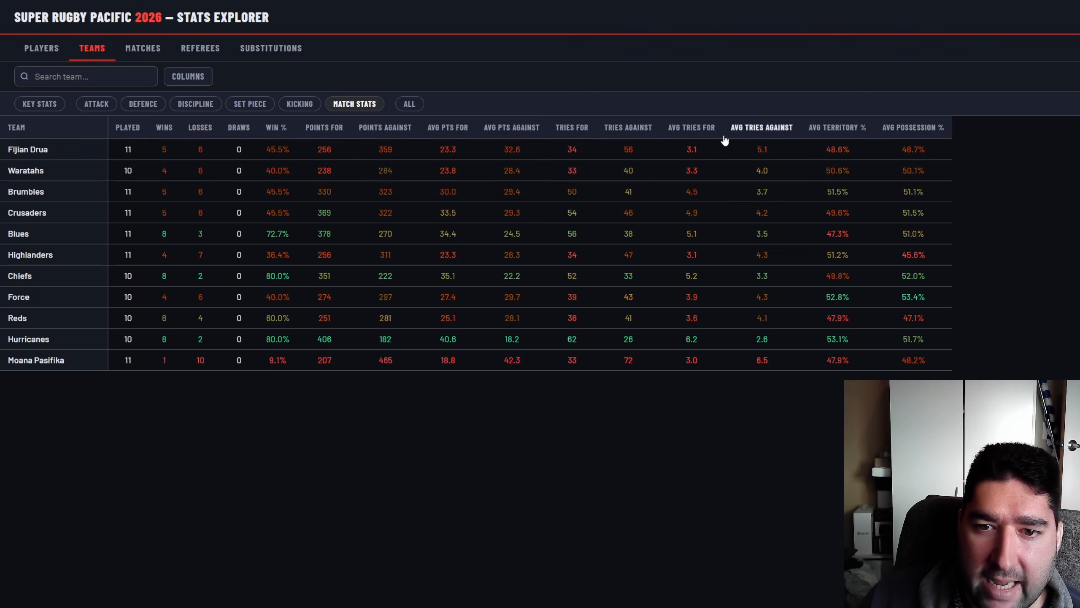
{"action": "left_click", "coordinate": [694, 128]}
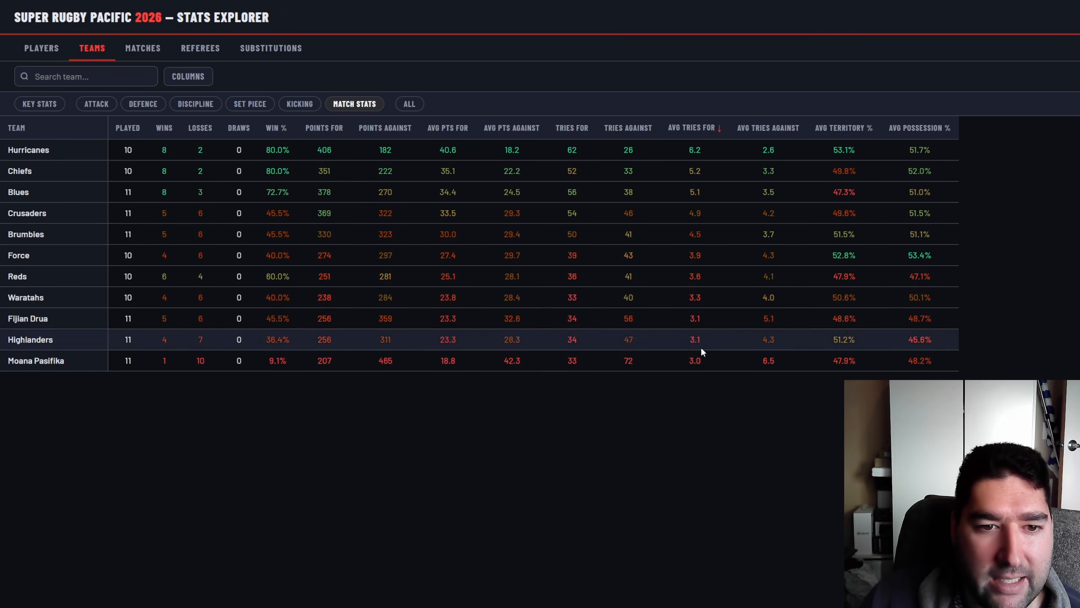
{"action": "left_click", "coordinate": [871, 129]}
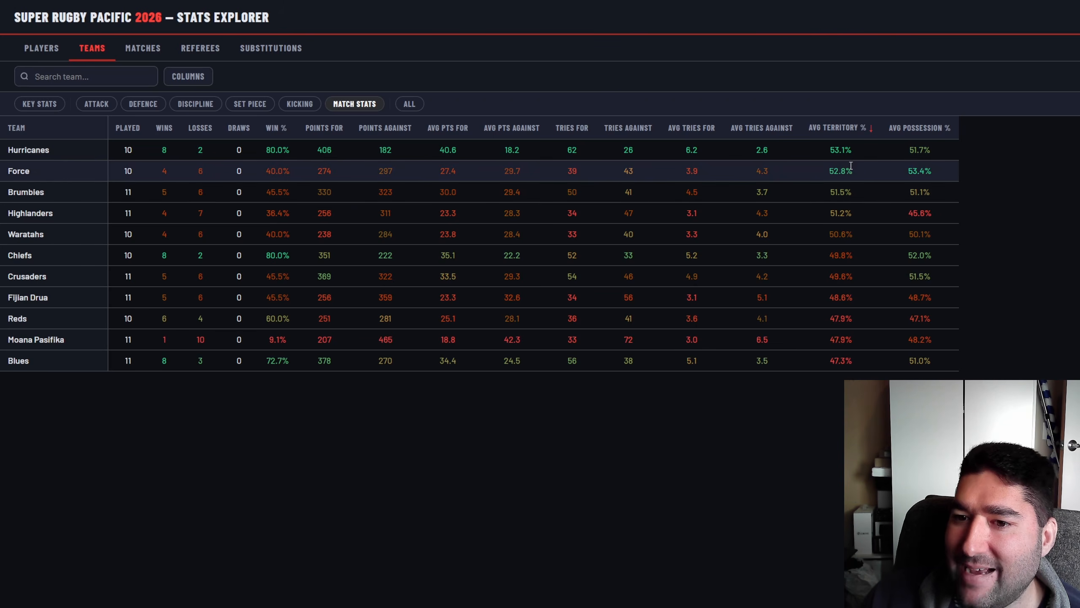
{"action": "left_click", "coordinate": [920, 128]}
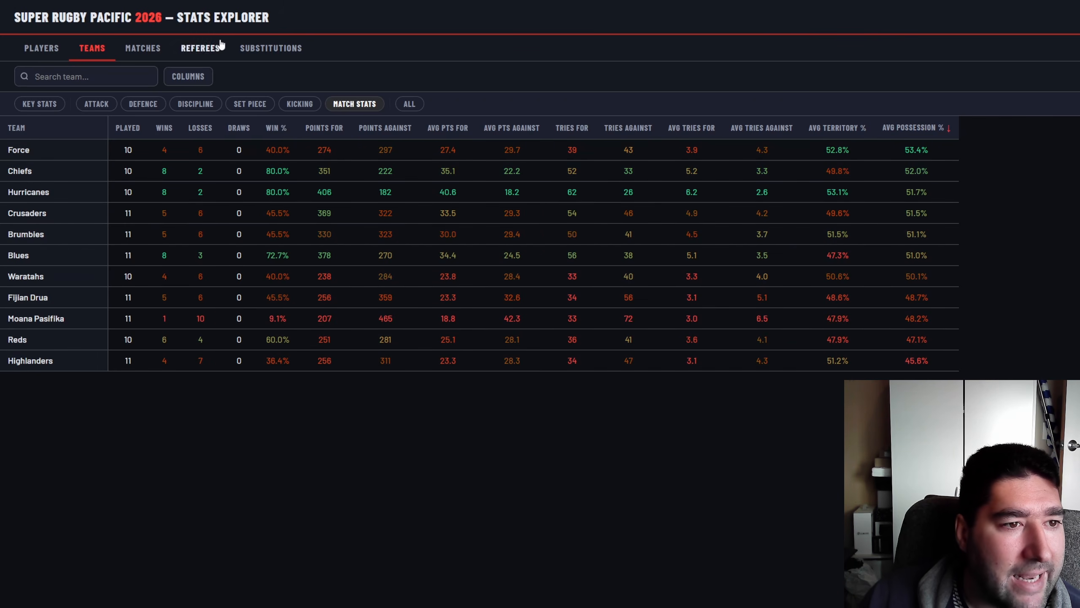
Open the round 1 Highlanders v Crusaders match and look through its team stats comparison
{"action": "left_click", "coordinate": [149, 49]}
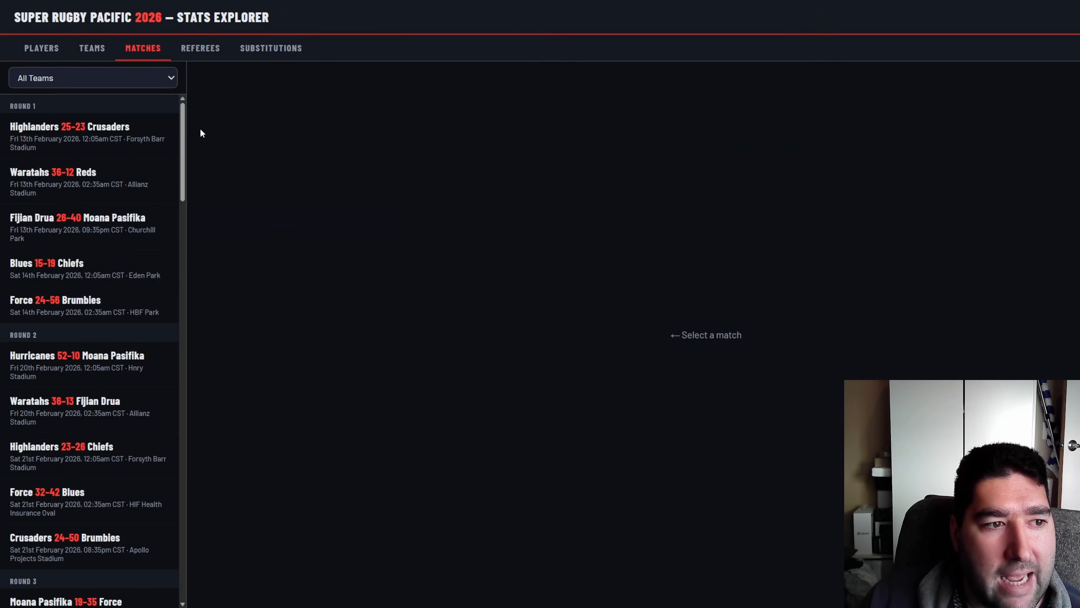
{"action": "left_click", "coordinate": [90, 140]}
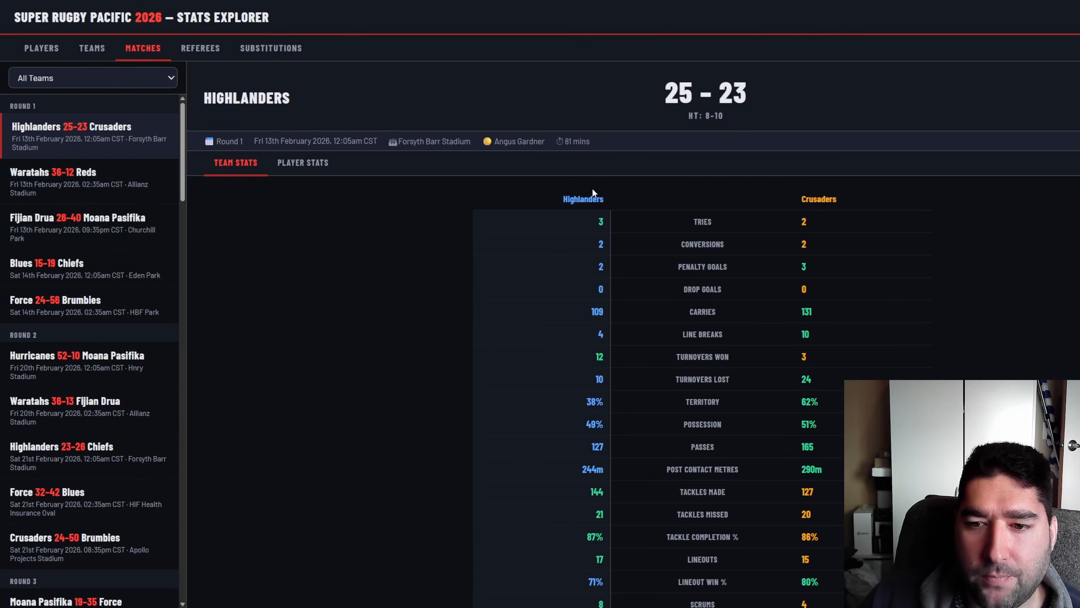
{"action": "scroll", "coordinate": [501, 346], "scroll_direction": "down", "scroll_amount": 2}
{"action": "scroll", "coordinate": [500, 346], "scroll_direction": "up", "scroll_amount": 2}
{"action": "scroll", "coordinate": [654, 268], "scroll_direction": "down", "scroll_amount": 2}
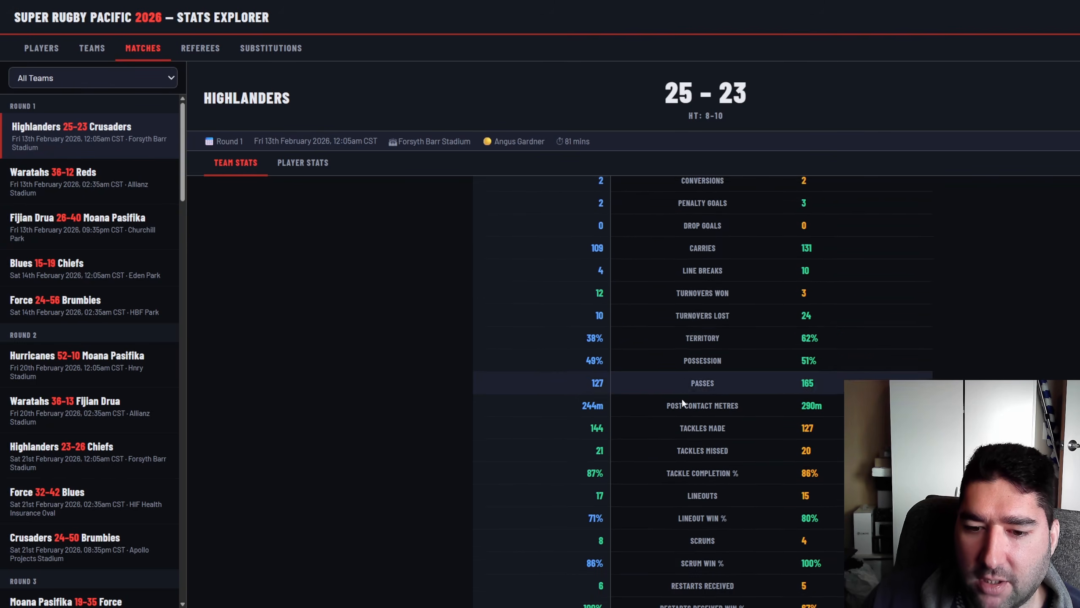
{"action": "scroll", "coordinate": [702, 404], "scroll_direction": "down", "scroll_amount": 1}
{"action": "scroll", "coordinate": [610, 390], "scroll_direction": "up", "scroll_amount": 3}
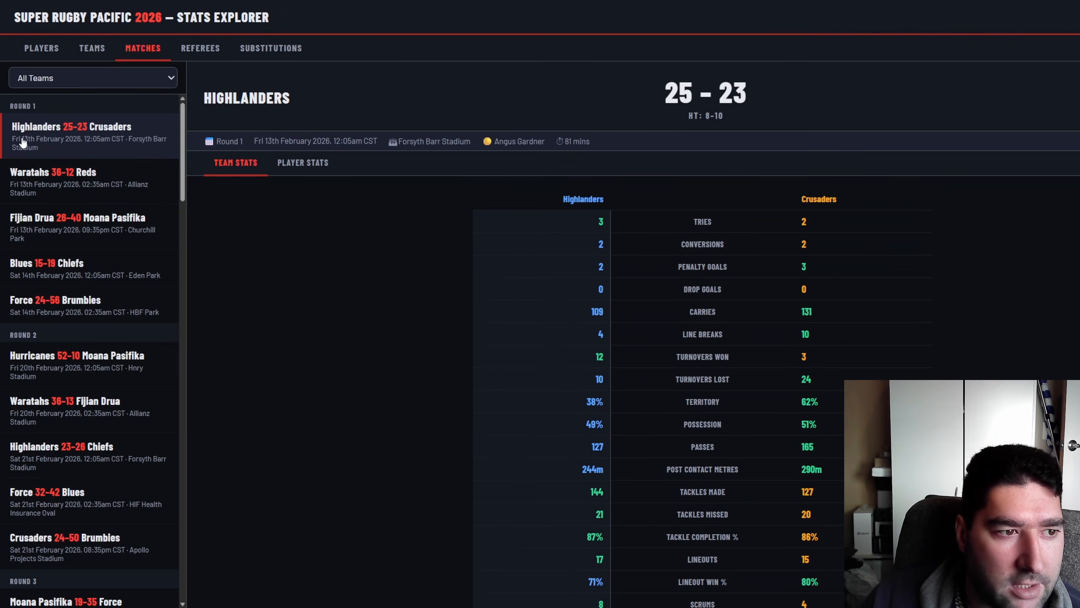
View the match's player stats for the Highlanders, the Crusaders and both teams, and return to its team stats
{"action": "left_click", "coordinate": [300, 166]}
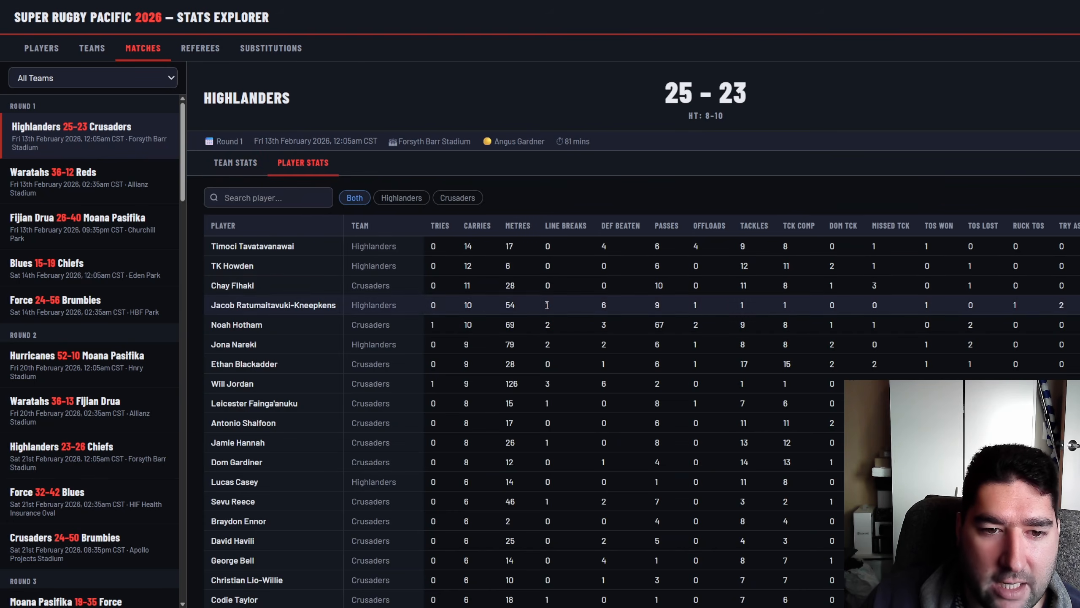
{"action": "scroll", "coordinate": [481, 347], "scroll_direction": "down", "scroll_amount": 1}
{"action": "scroll", "coordinate": [482, 359], "scroll_direction": "up", "scroll_amount": 1}
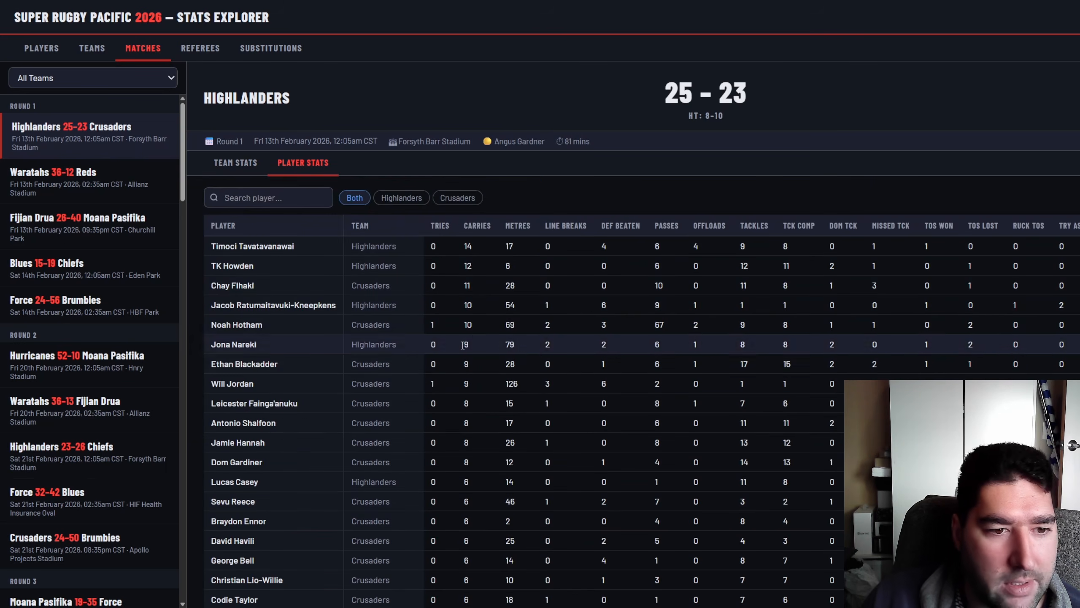
{"action": "left_click", "coordinate": [401, 197]}
{"action": "left_click", "coordinate": [466, 199]}
{"action": "left_click", "coordinate": [354, 197]}
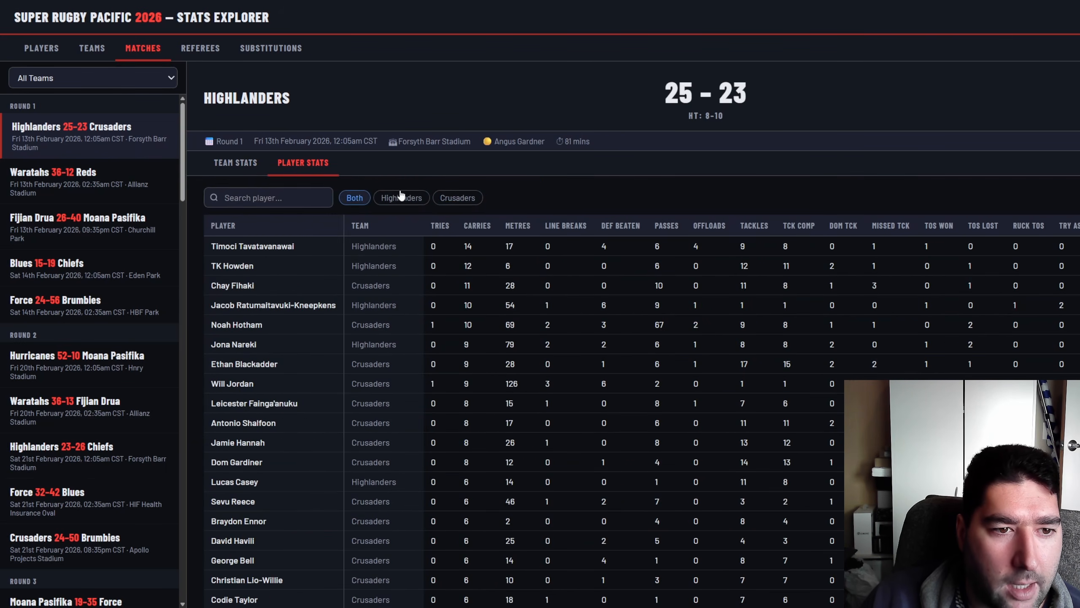
{"action": "left_click", "coordinate": [219, 168]}
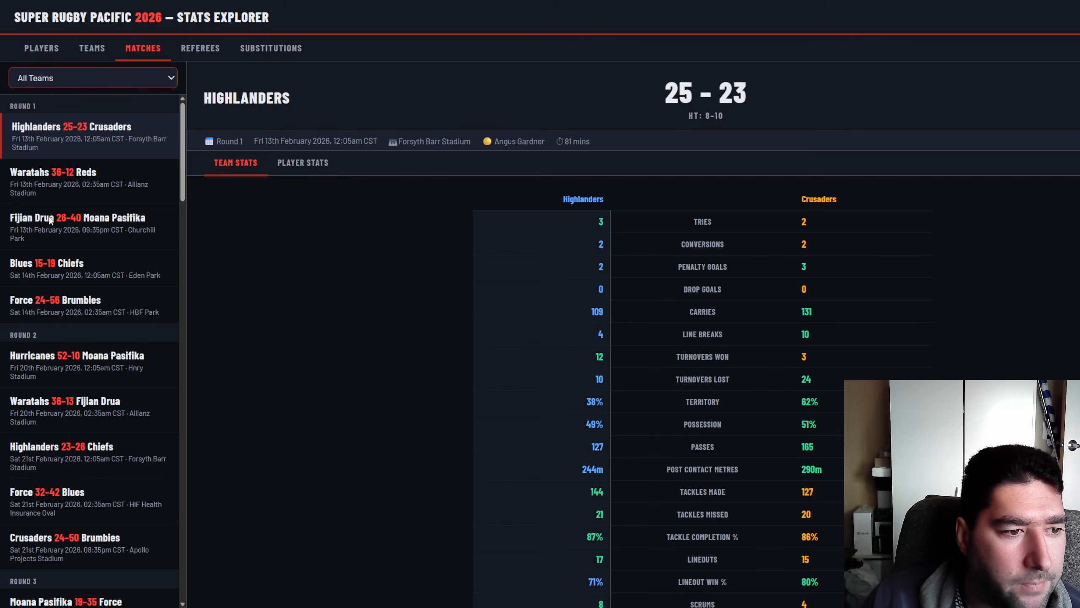
Filter the matches to the Hurricanes, view their Crusaders and Brumbies games, and restore the list to all teams
{"action": "left_click", "coordinate": [77, 217]}
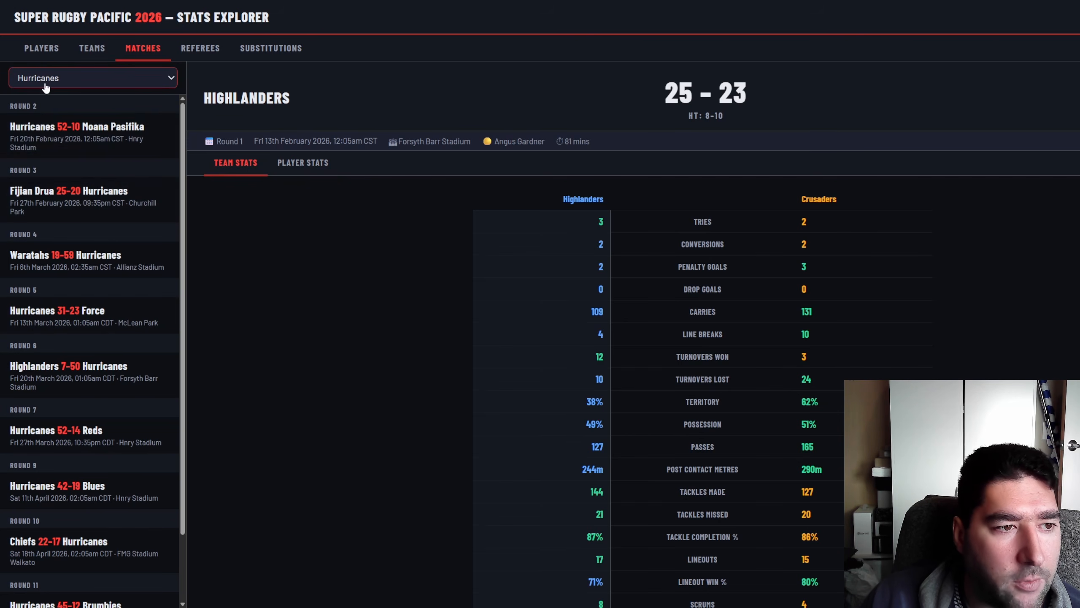
{"action": "scroll", "coordinate": [85, 256], "scroll_direction": "down", "scroll_amount": 2}
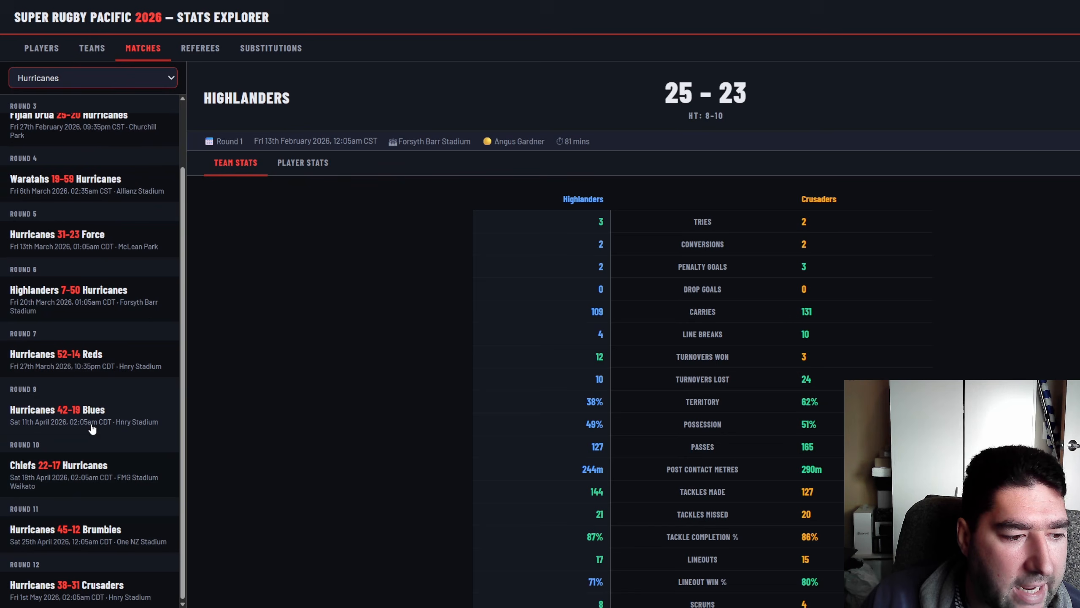
{"action": "left_click", "coordinate": [81, 590]}
{"action": "left_click", "coordinate": [67, 549]}
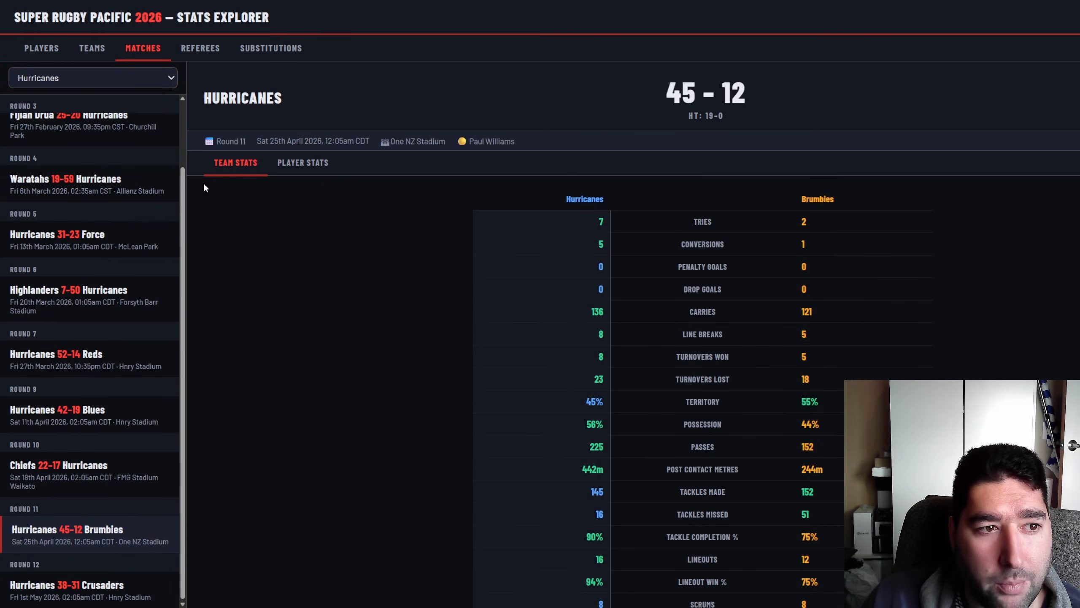
{"action": "left_click", "coordinate": [144, 81]}
{"action": "left_click", "coordinate": [79, 103]}
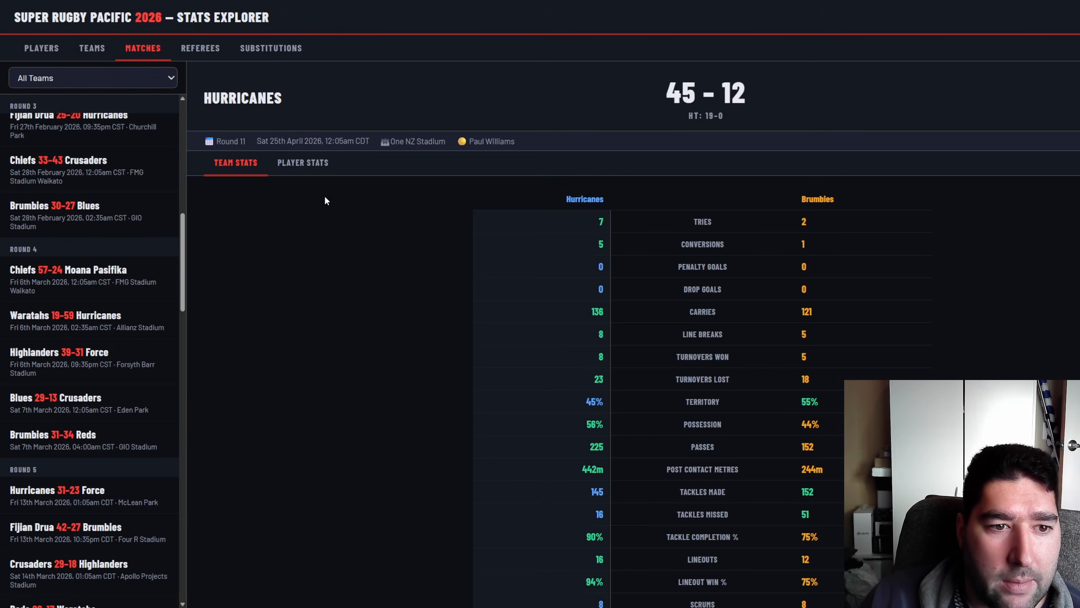
Open the referee stats and rank the referees by average penalties and average cards
{"action": "left_click", "coordinate": [202, 51]}
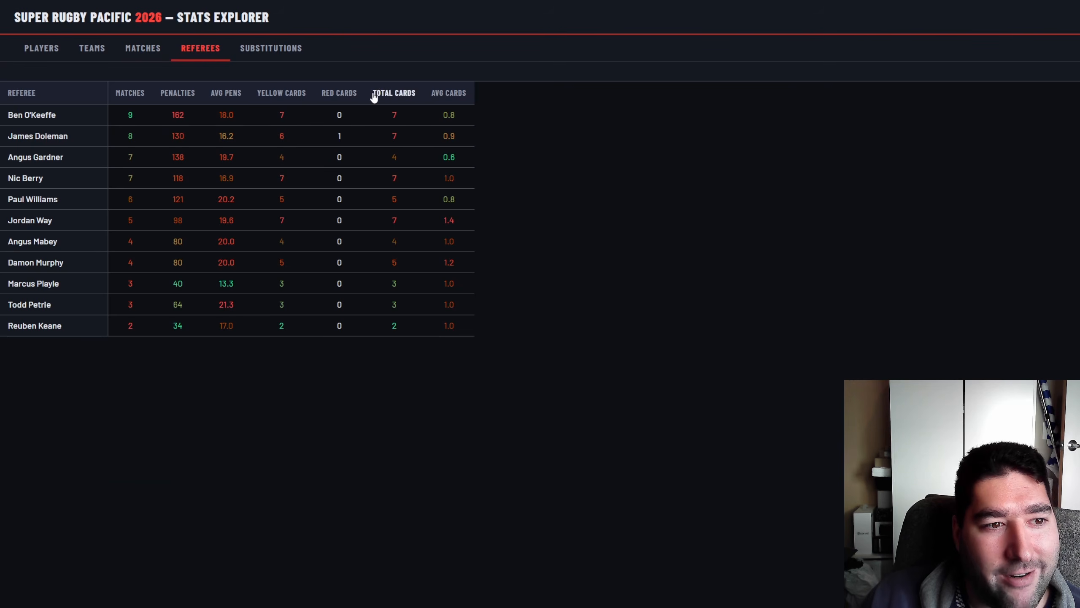
{"action": "left_click", "coordinate": [232, 93]}
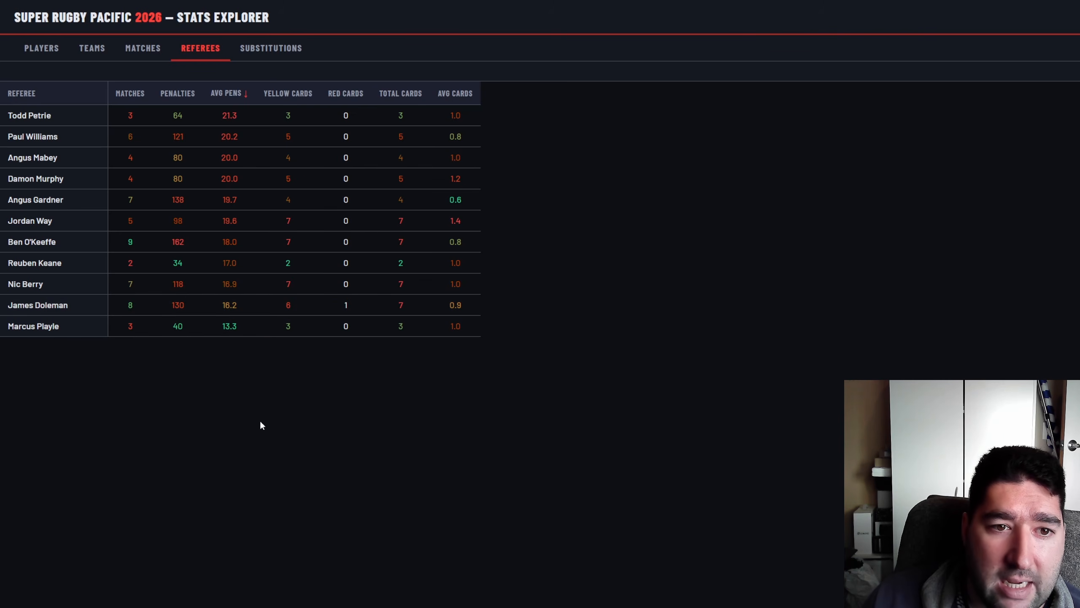
{"action": "left_click", "coordinate": [462, 92]}
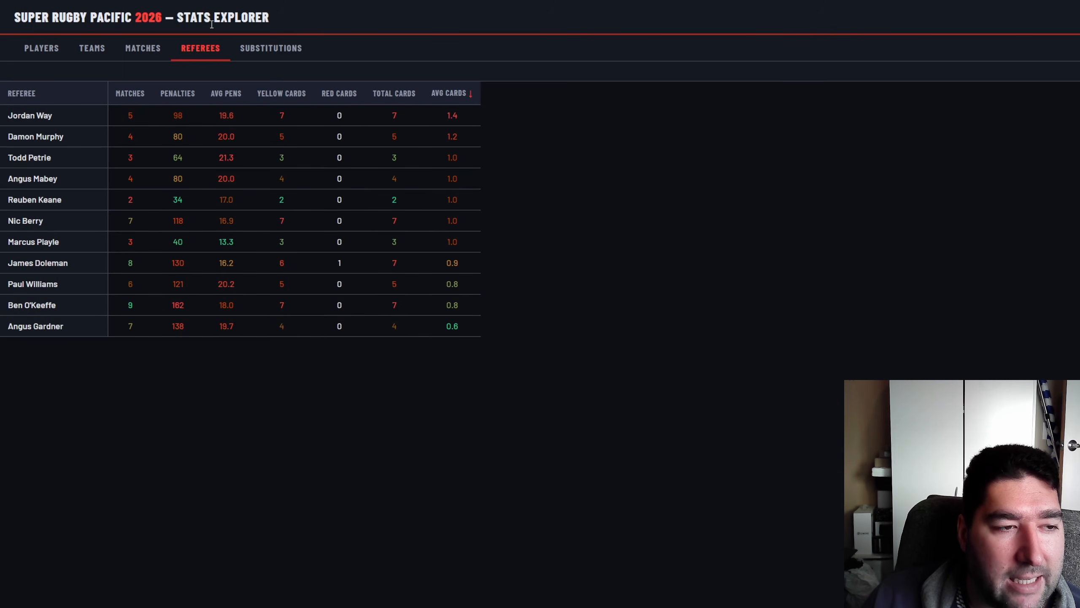
Open the substitutions season summary and look through the player list and its columns
{"action": "left_click", "coordinate": [273, 53]}
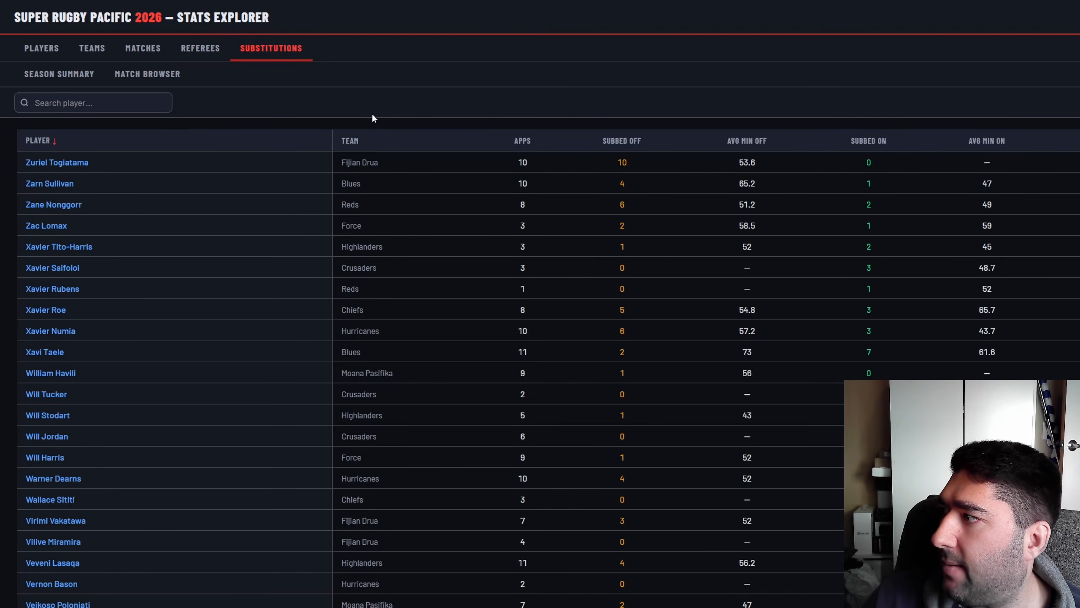
{"action": "key", "text": "ctrl+plus"}
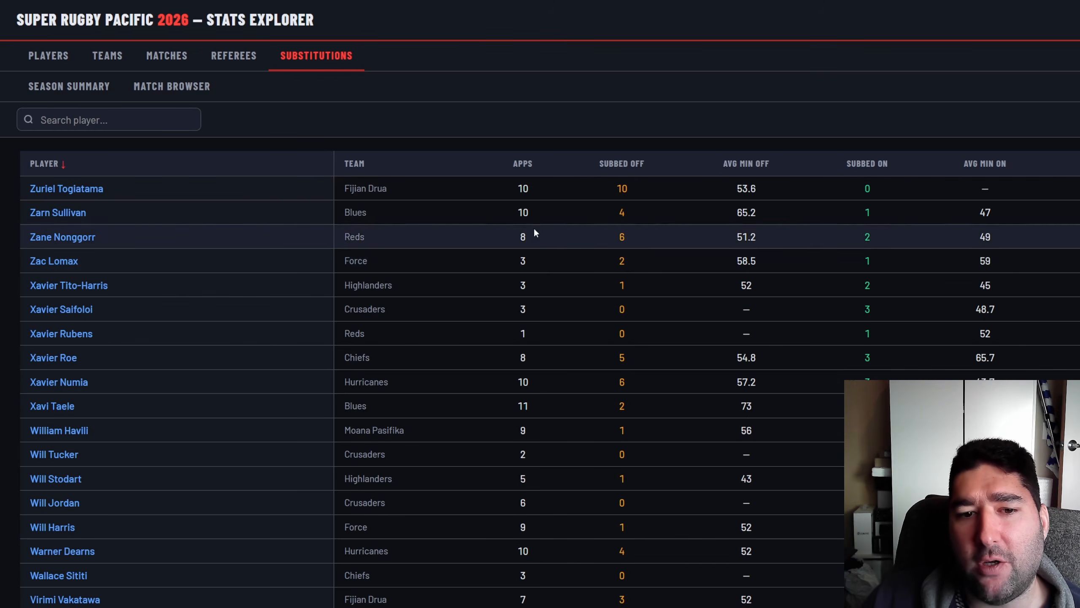
{"action": "scroll", "coordinate": [105, 287], "scroll_direction": "down", "scroll_amount": 1}
{"action": "scroll", "coordinate": [107, 289], "scroll_direction": "up", "scroll_amount": 1}
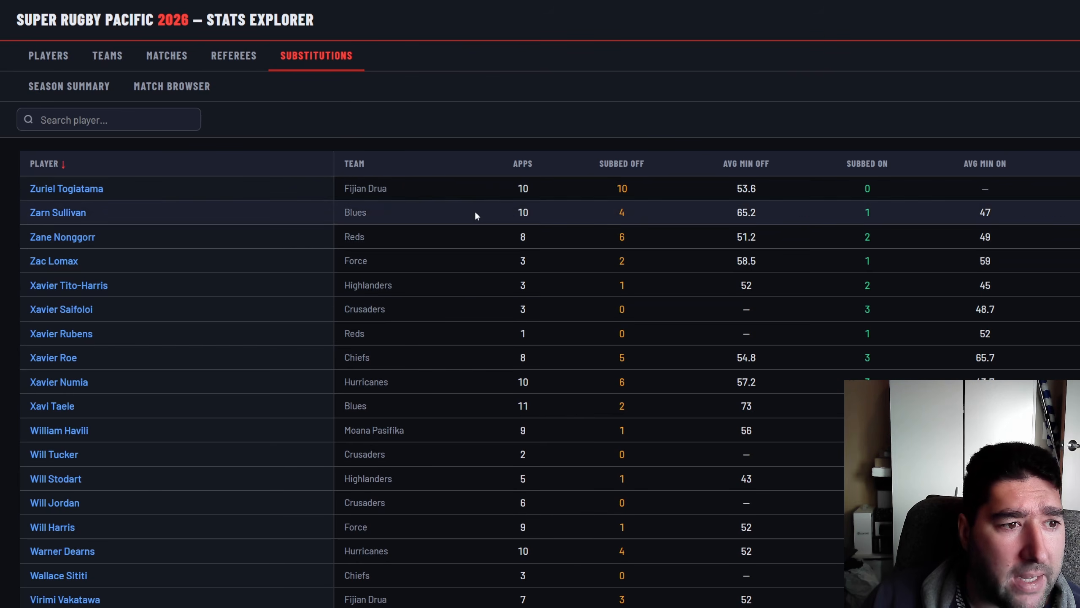
{"action": "scroll", "coordinate": [355, 192], "scroll_direction": "down", "scroll_amount": 3}
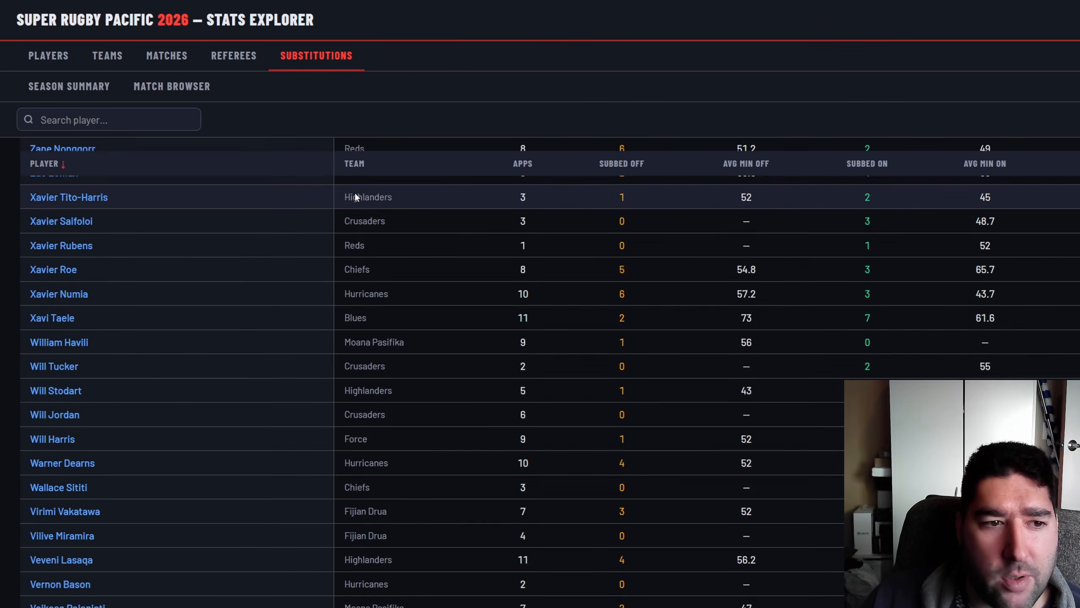
{"action": "scroll", "coordinate": [192, 170], "scroll_direction": "up", "scroll_amount": 3}
{"action": "left_click", "coordinate": [106, 119]}
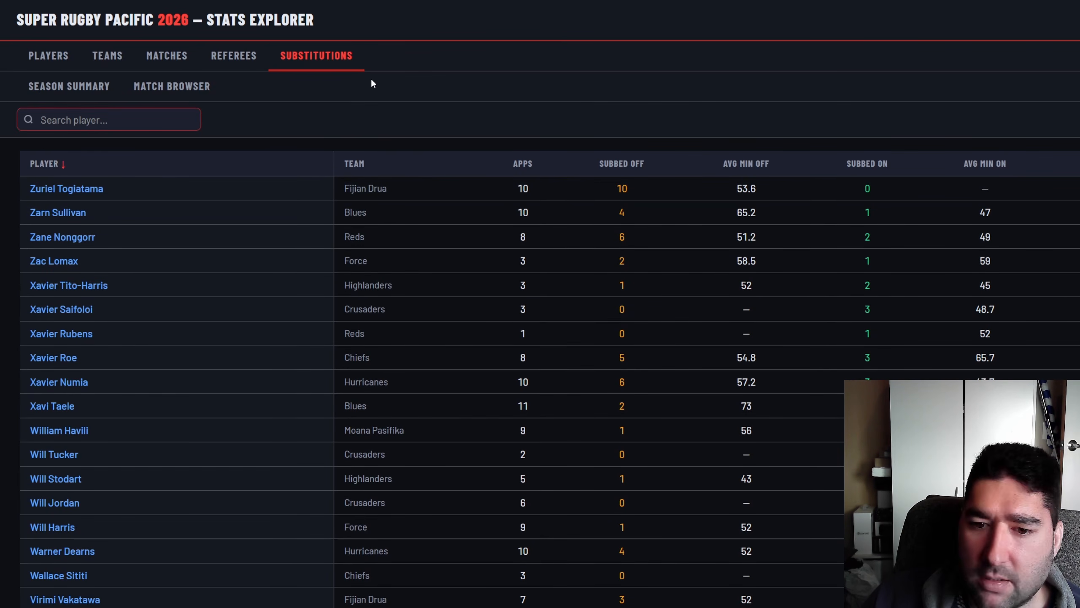
{"action": "scroll", "coordinate": [170, 298], "scroll_direction": "down", "scroll_amount": 10}
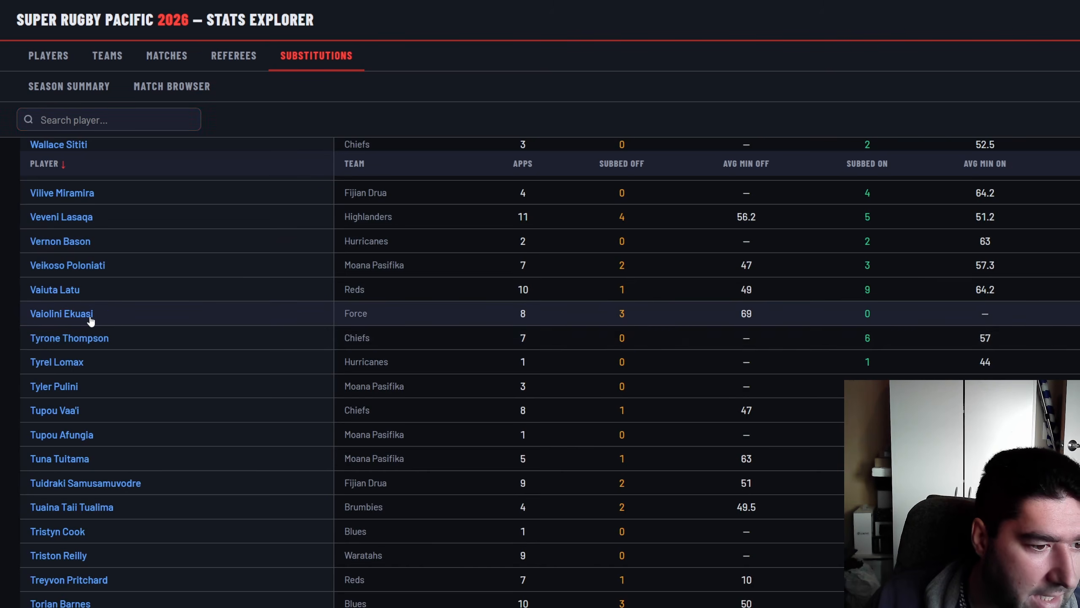
Expand the substitution details of Vaiolini Ekuasi (Force) and Vaiuta Latu (Reds), and collapse both again
{"action": "left_click", "coordinate": [137, 310]}
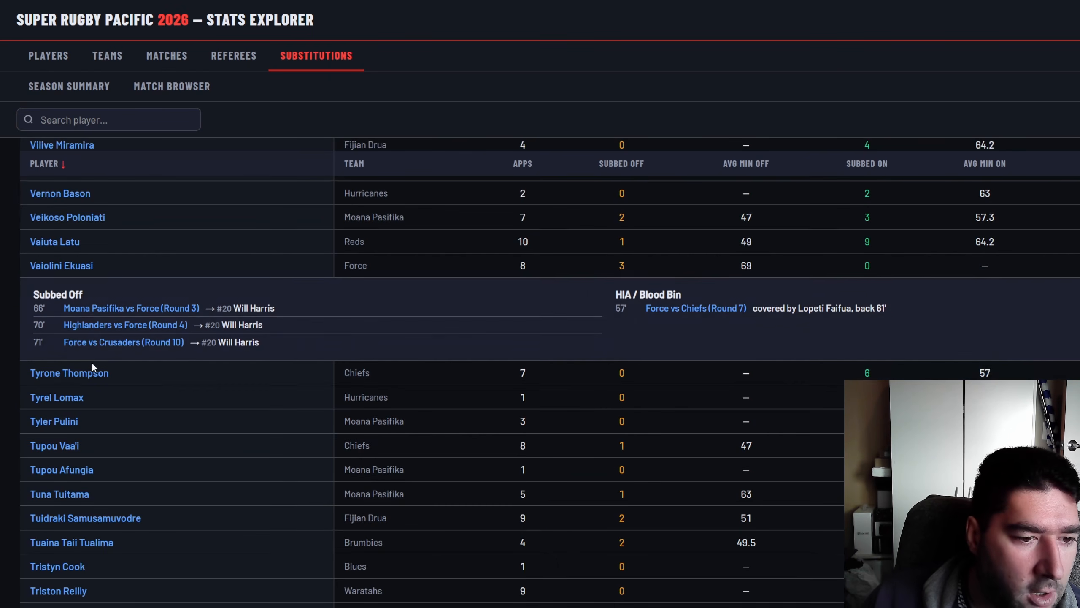
{"action": "scroll", "coordinate": [91, 362], "scroll_direction": "down", "scroll_amount": 1}
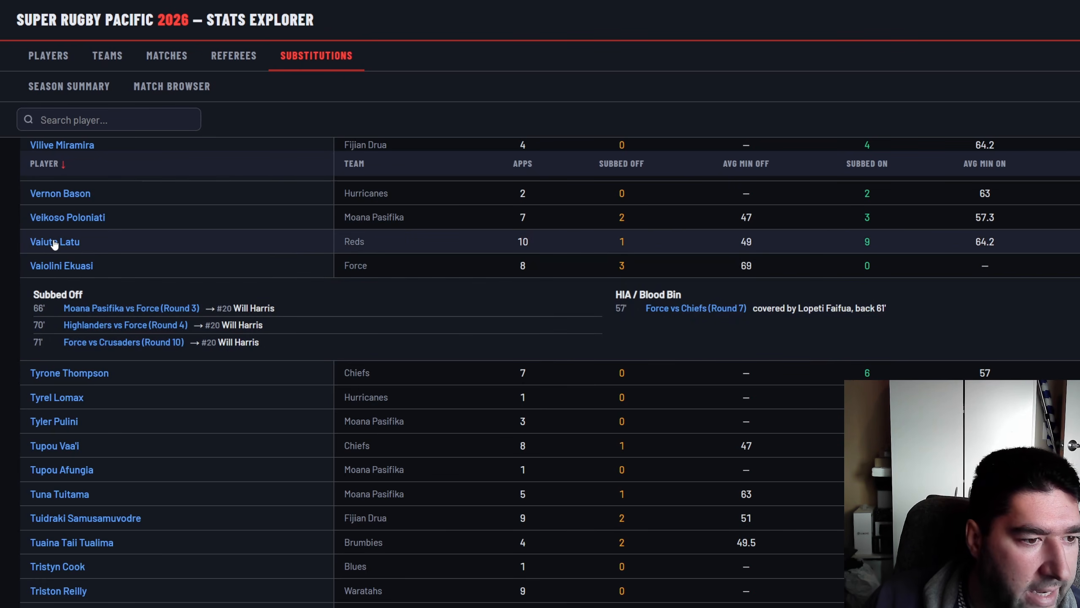
{"action": "left_click", "coordinate": [54, 243]}
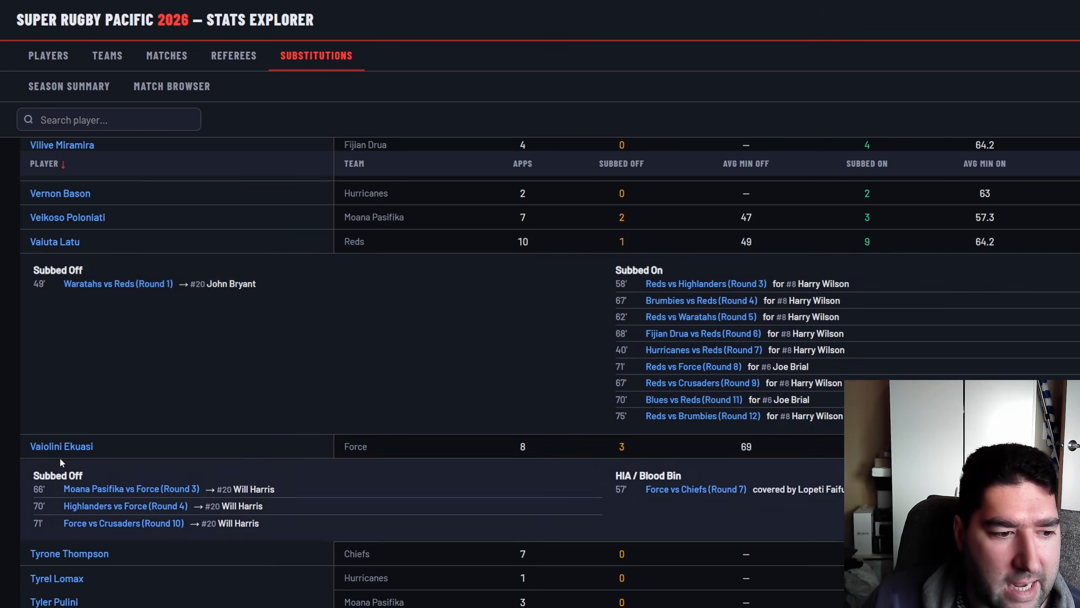
{"action": "left_click", "coordinate": [64, 446]}
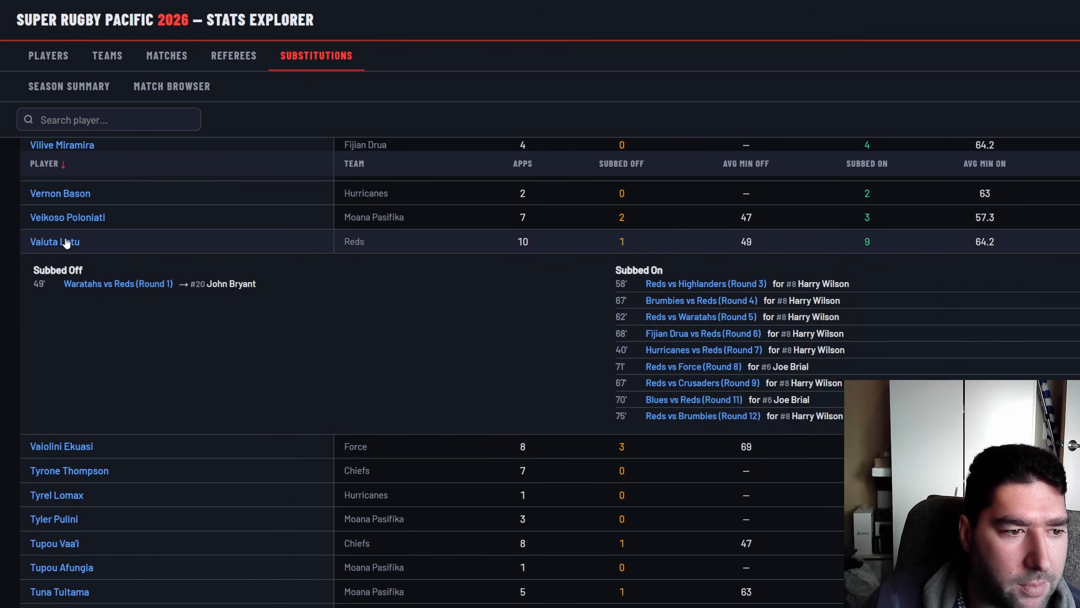
{"action": "left_click", "coordinate": [64, 241]}
Search the substitution summary for "kirif" and view the matching Hurricanes player's substitution details before collapsing them
{"action": "type", "text": "kirif"}
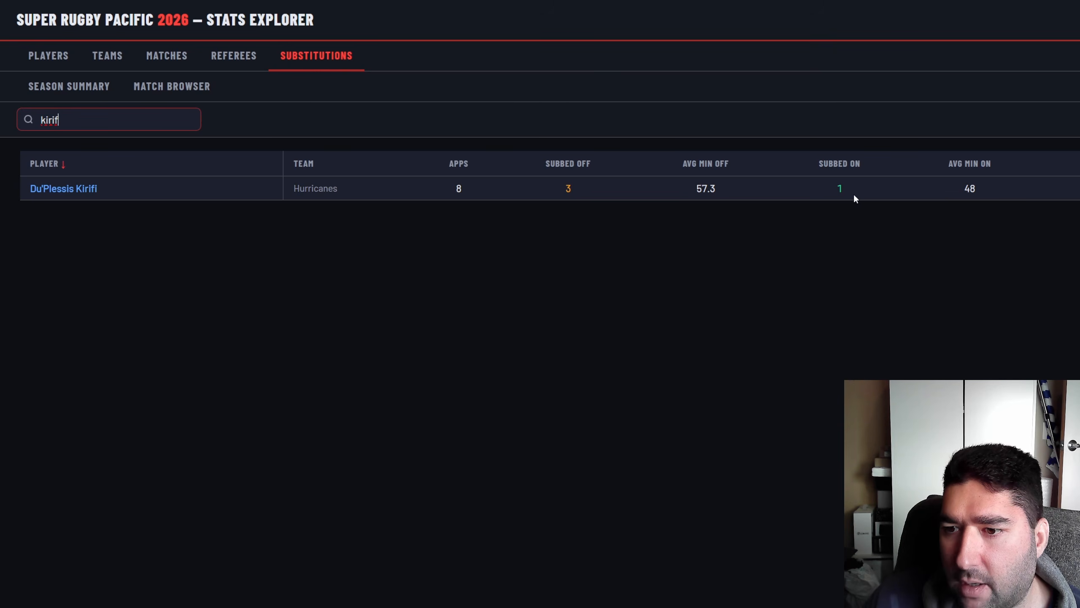
{"action": "left_click", "coordinate": [49, 193]}
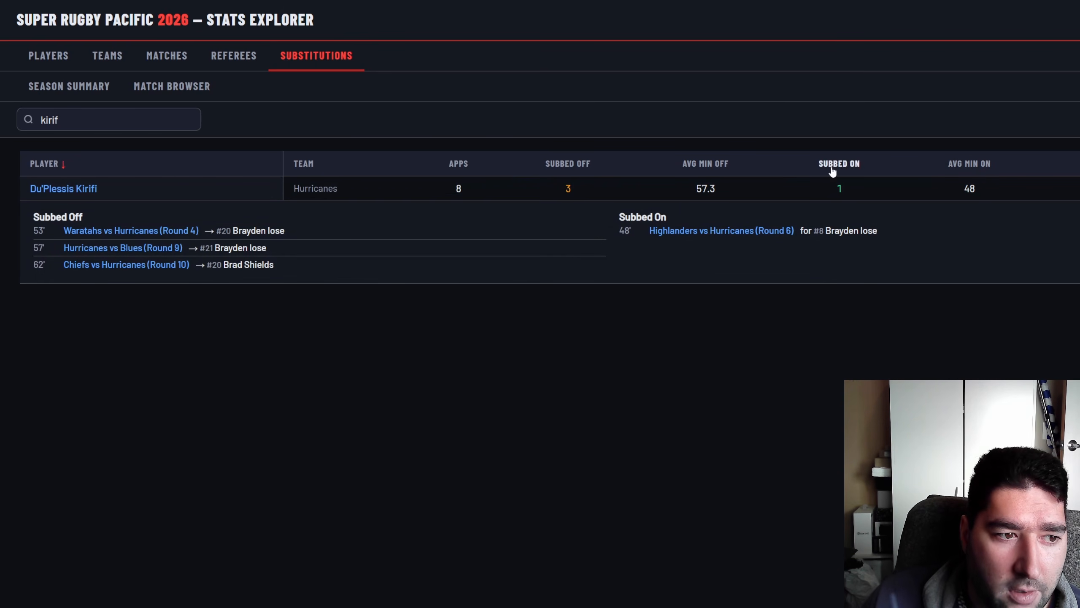
{"action": "left_click", "coordinate": [89, 117]}
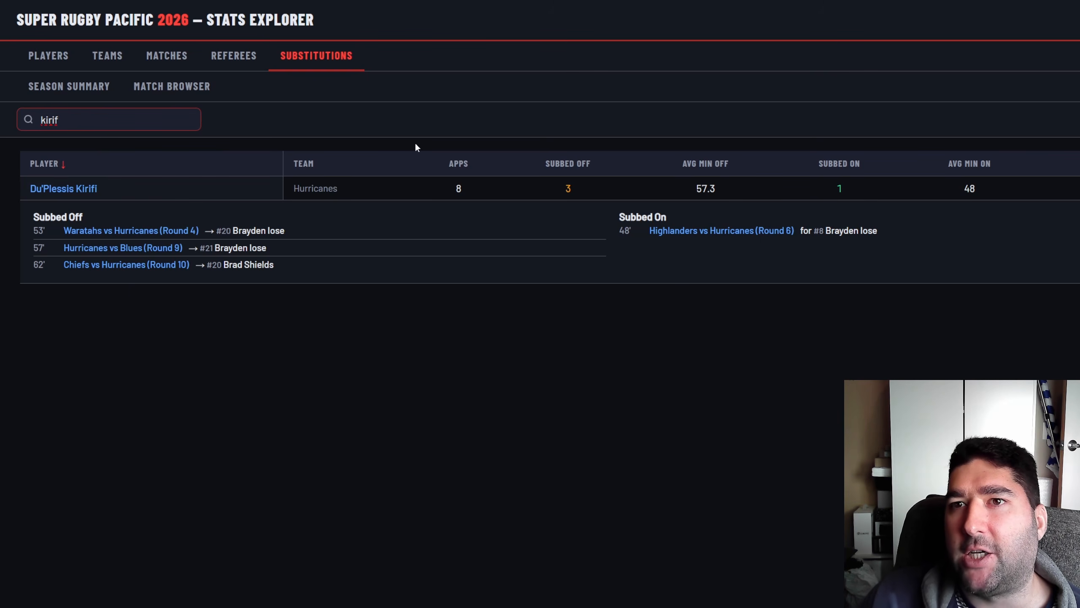
{"action": "left_click", "coordinate": [692, 410]}
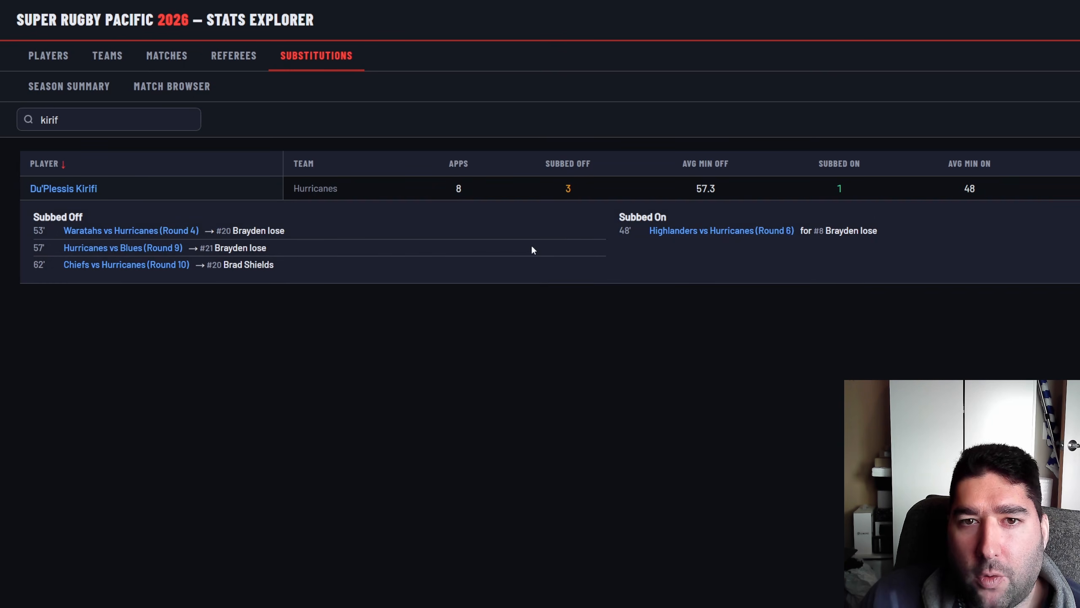
{"action": "double_click", "coordinate": [78, 119]}
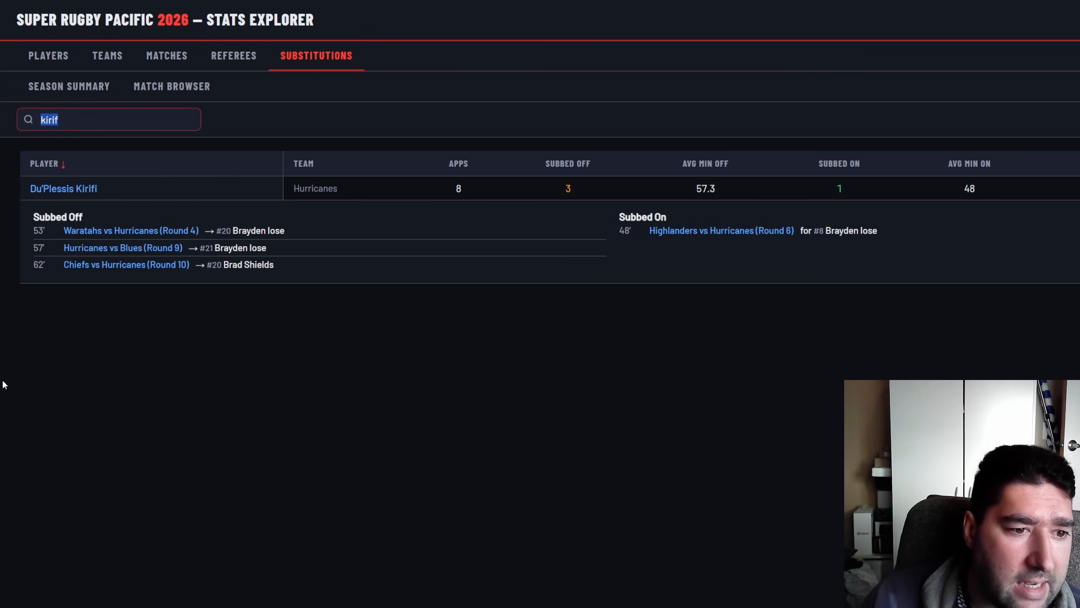
{"action": "left_click", "coordinate": [134, 232]}
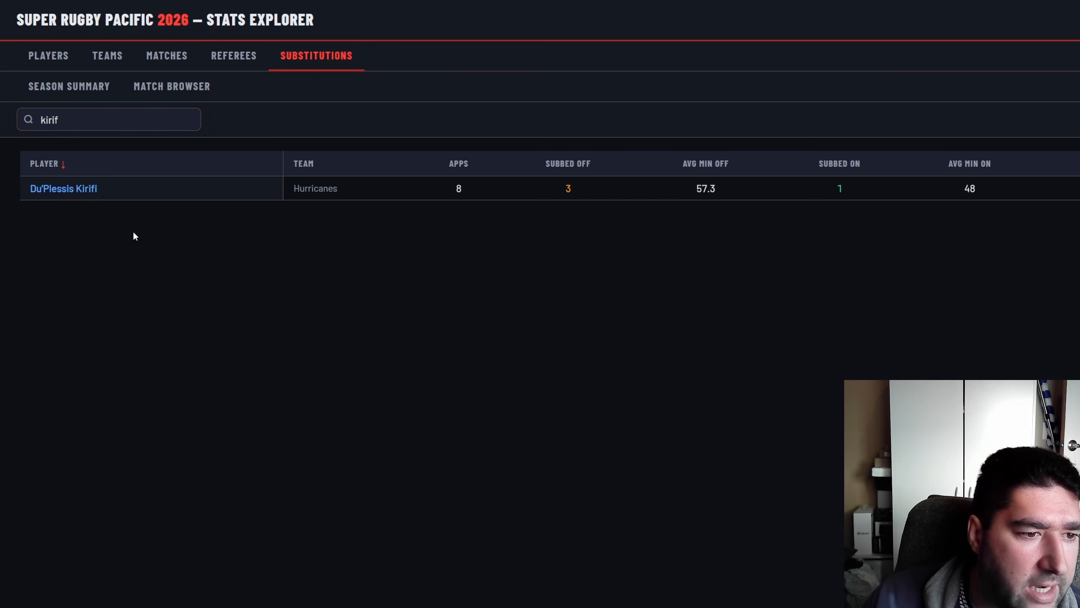
Clear the player search and expand the substitution details of Treyvon Pritchard (Reds) further down the list
{"action": "left_click_drag", "start_coordinate": [72, 122], "coordinate": [40, 113]}
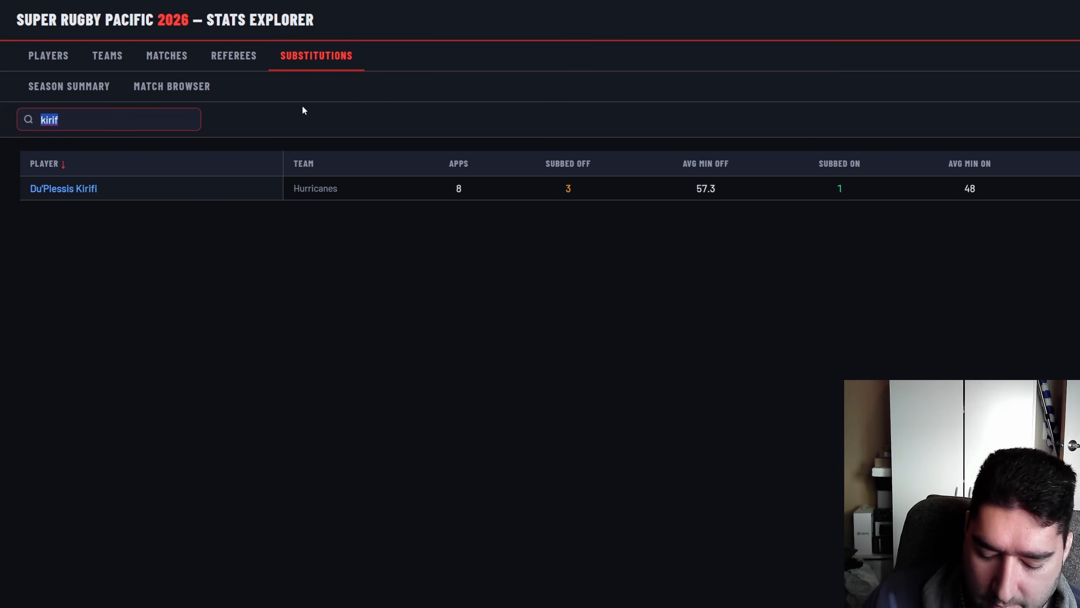
{"action": "key", "text": "BackSpace"}
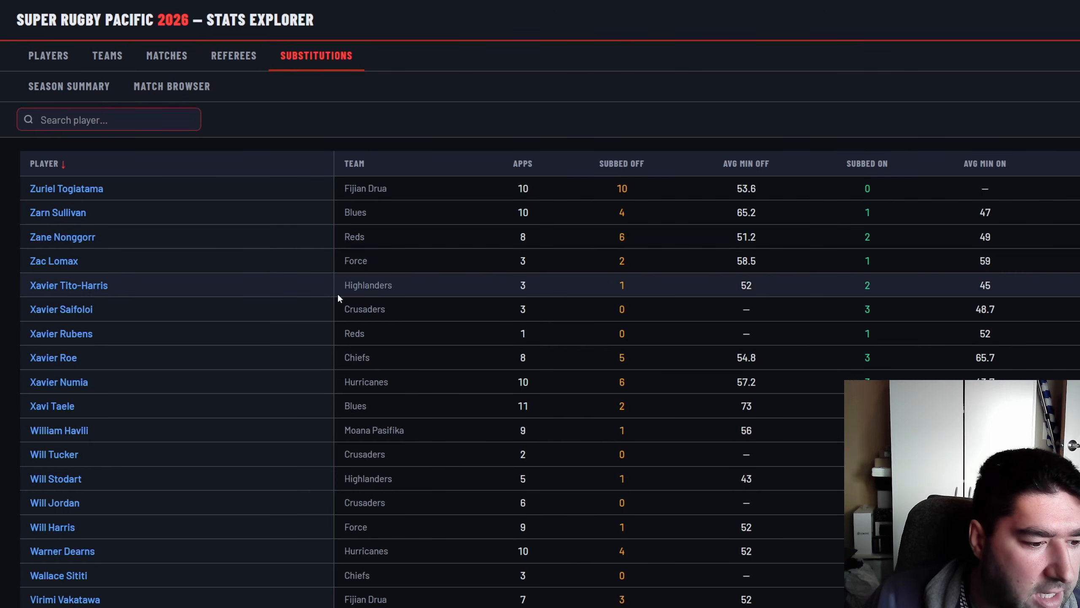
{"action": "scroll", "coordinate": [256, 333], "scroll_direction": "down", "scroll_amount": 15}
{"action": "left_click", "coordinate": [76, 474]}
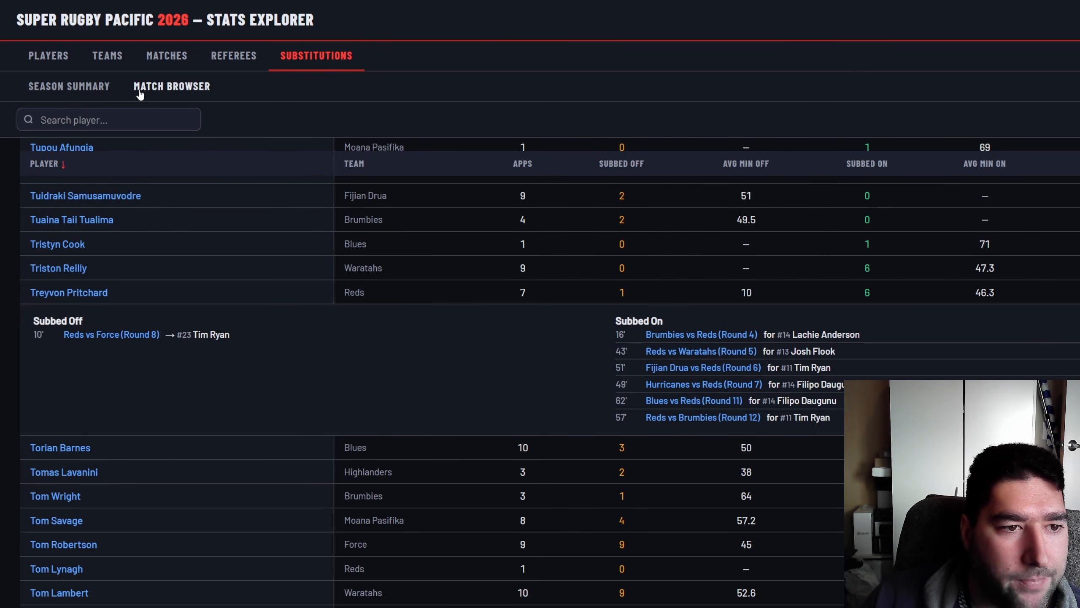
View the round 1 Waratahs vs Reds substitutions in the match browser, with a brief return to the season summary
{"action": "left_click", "coordinate": [158, 89]}
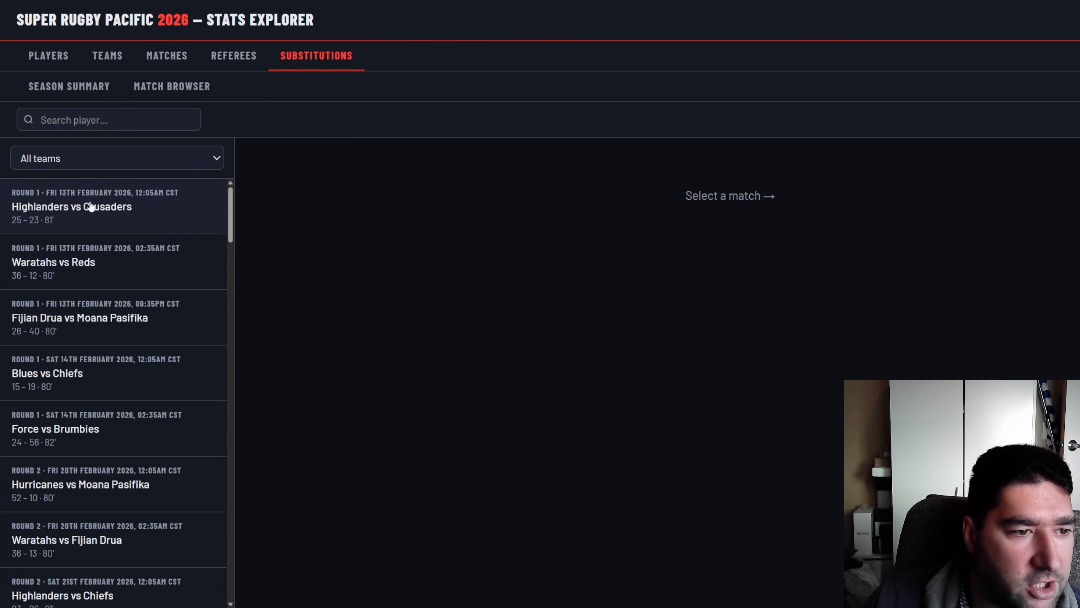
{"action": "left_click", "coordinate": [133, 284]}
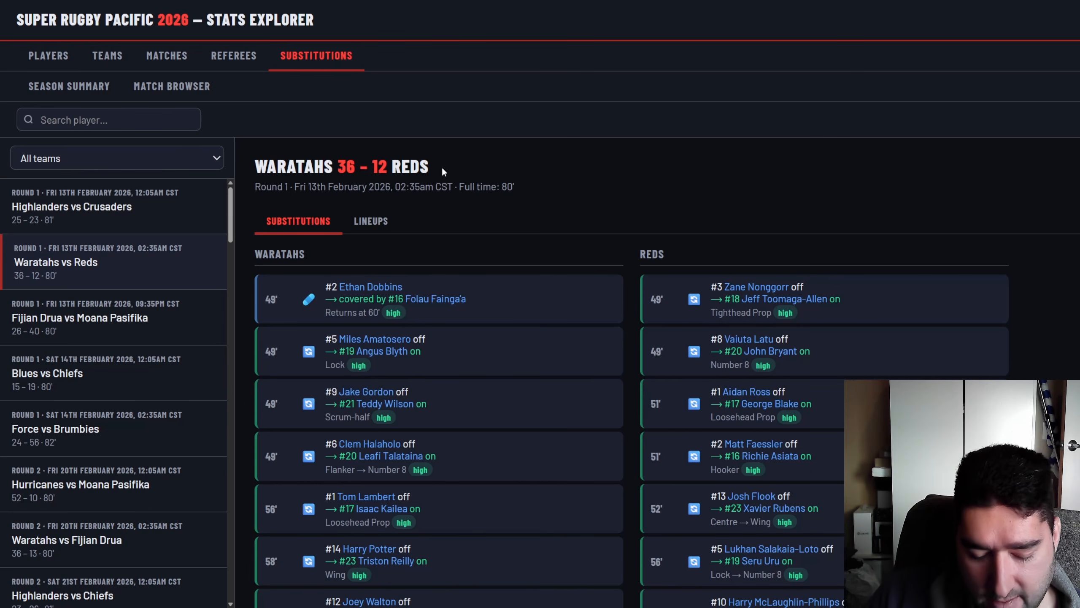
{"action": "key", "text": "ctrl+minus"}
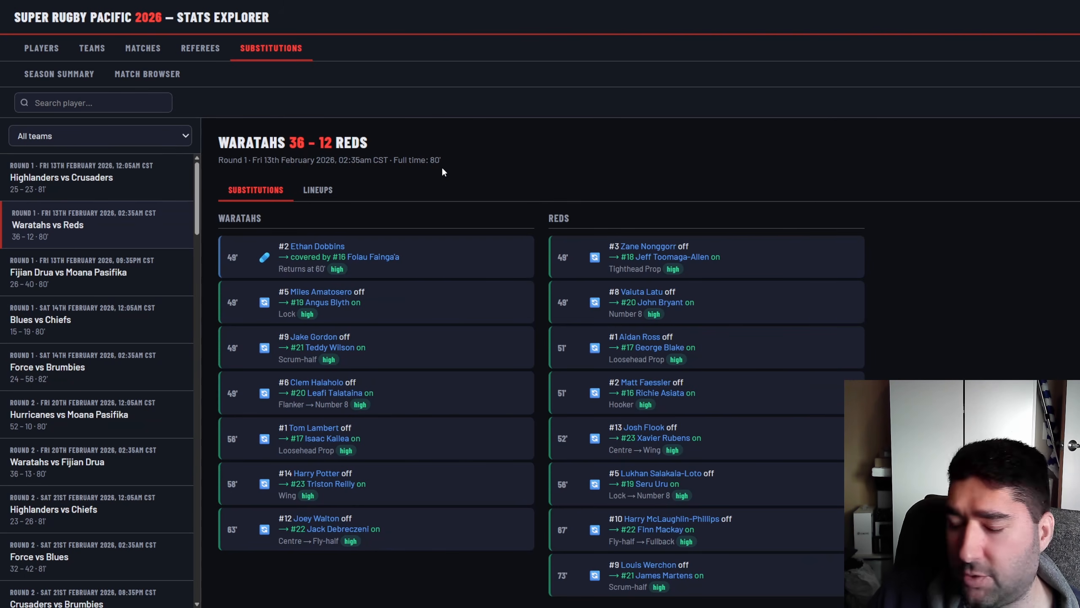
{"action": "scroll", "coordinate": [449, 168], "scroll_direction": "down", "scroll_amount": 1}
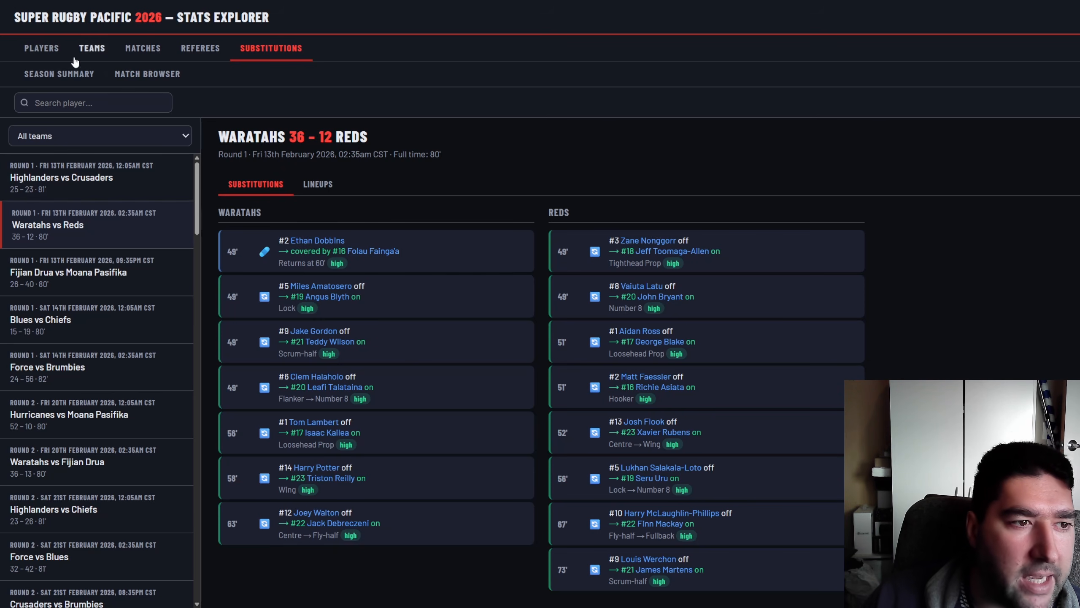
{"action": "left_click", "coordinate": [43, 75]}
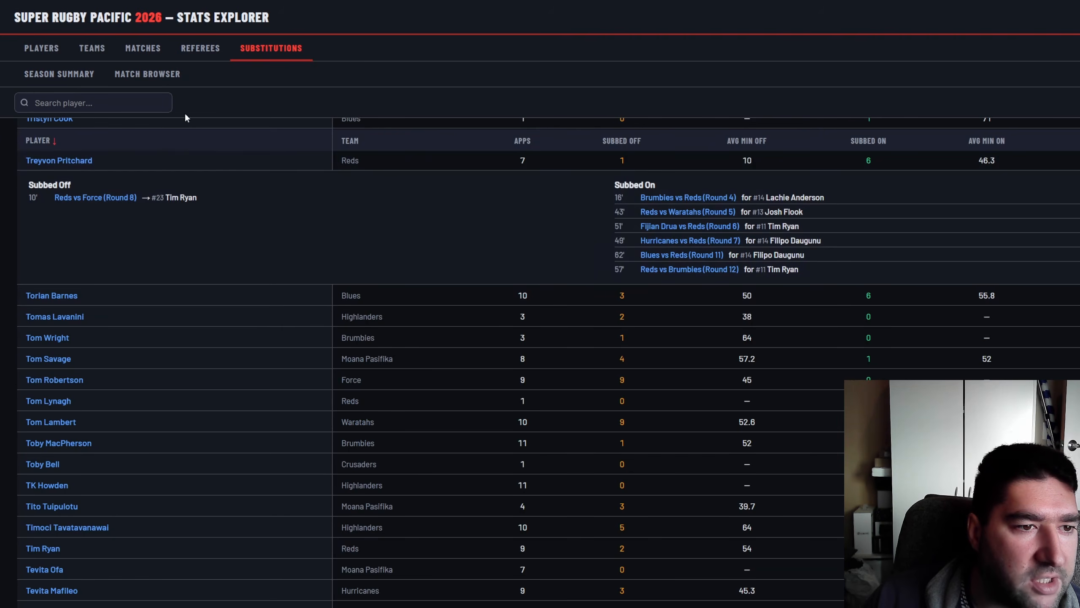
{"action": "left_click", "coordinate": [149, 75]}
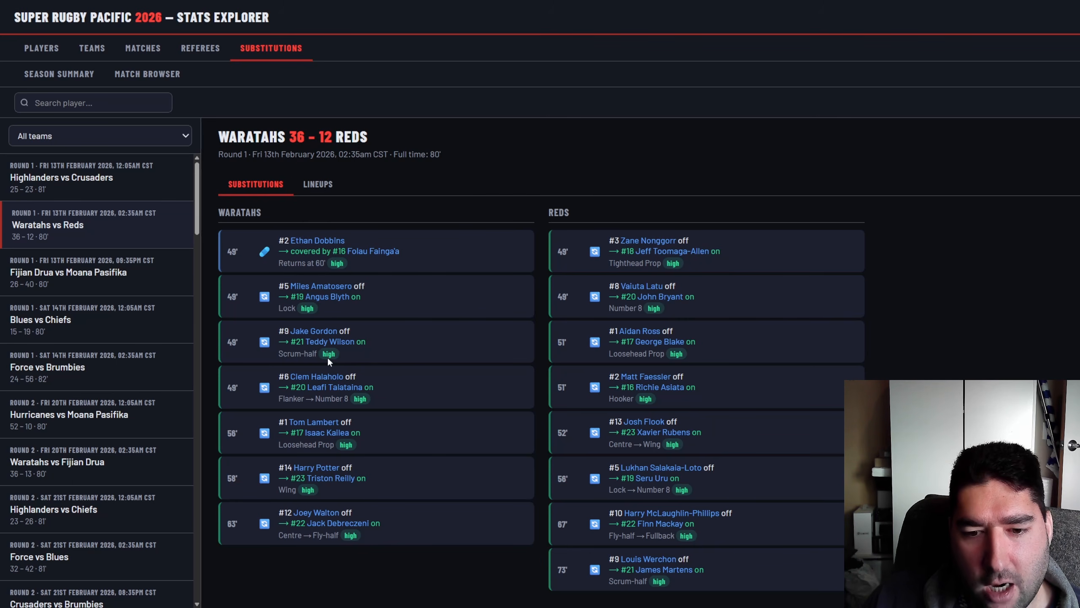
Open the round 1 Blues vs Chiefs match and view its substitutions and full lineups
{"action": "left_click", "coordinate": [105, 335]}
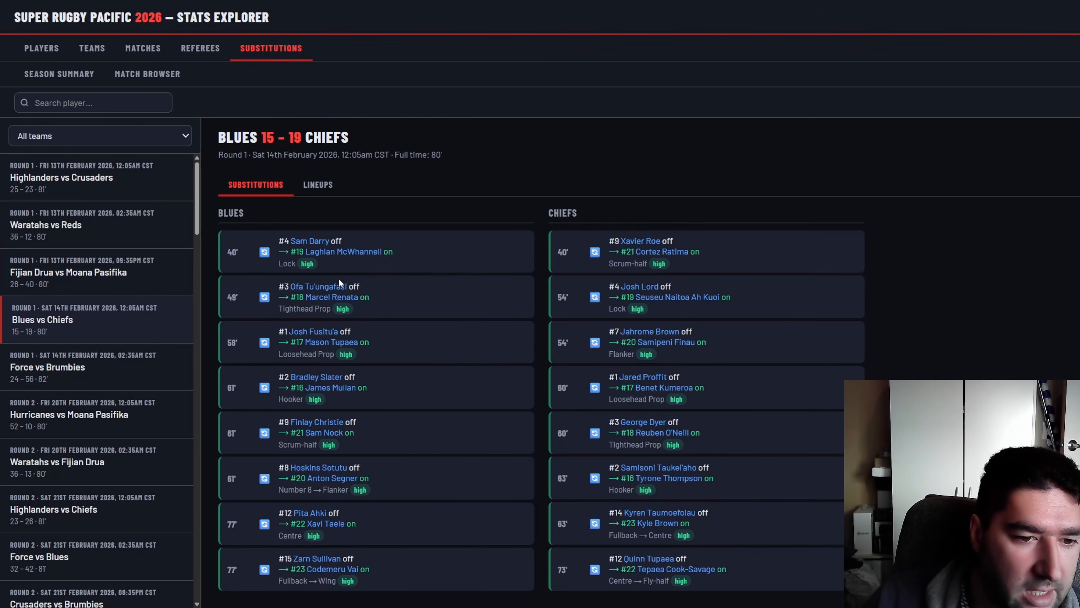
{"action": "left_click", "coordinate": [318, 190]}
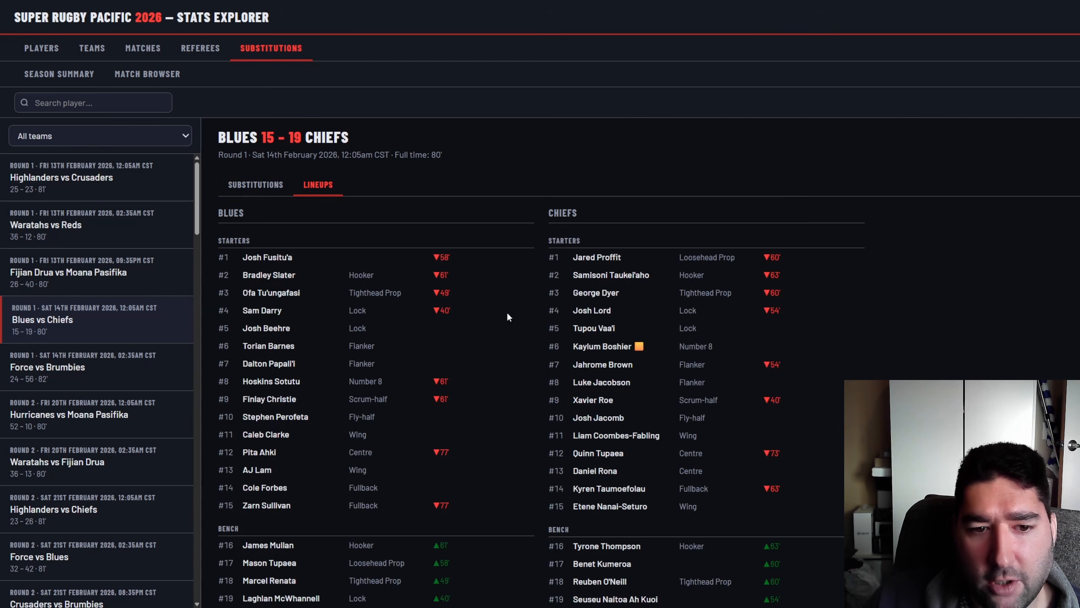
{"action": "key", "text": "ctrl+minus"}
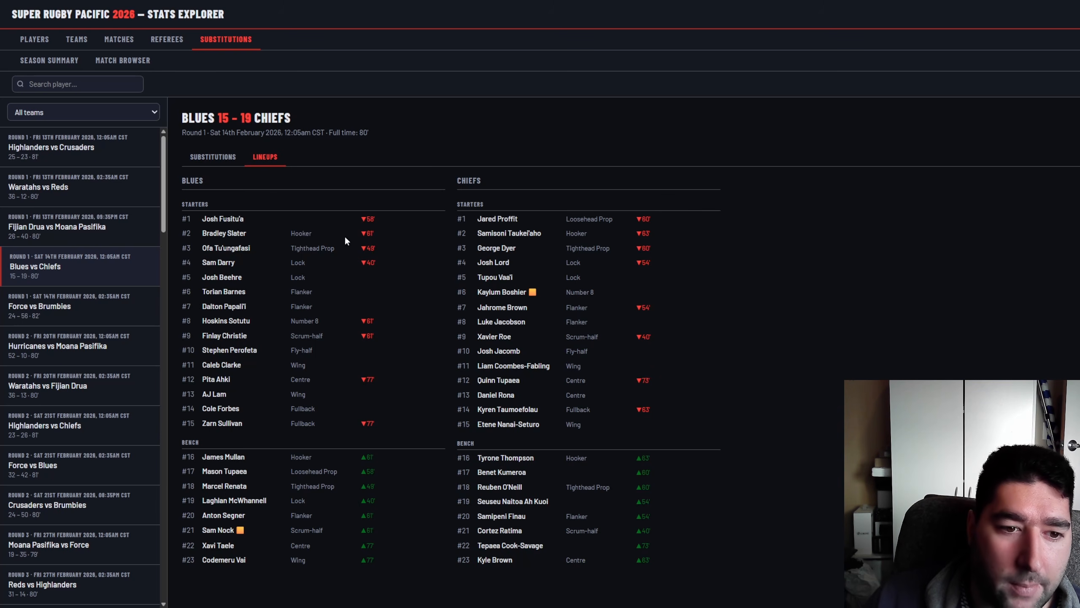
Open the round 1 Force vs Brumbies match and compare its lineups with its substitutions
{"action": "left_click", "coordinate": [73, 312]}
{"action": "left_click", "coordinate": [270, 160]}
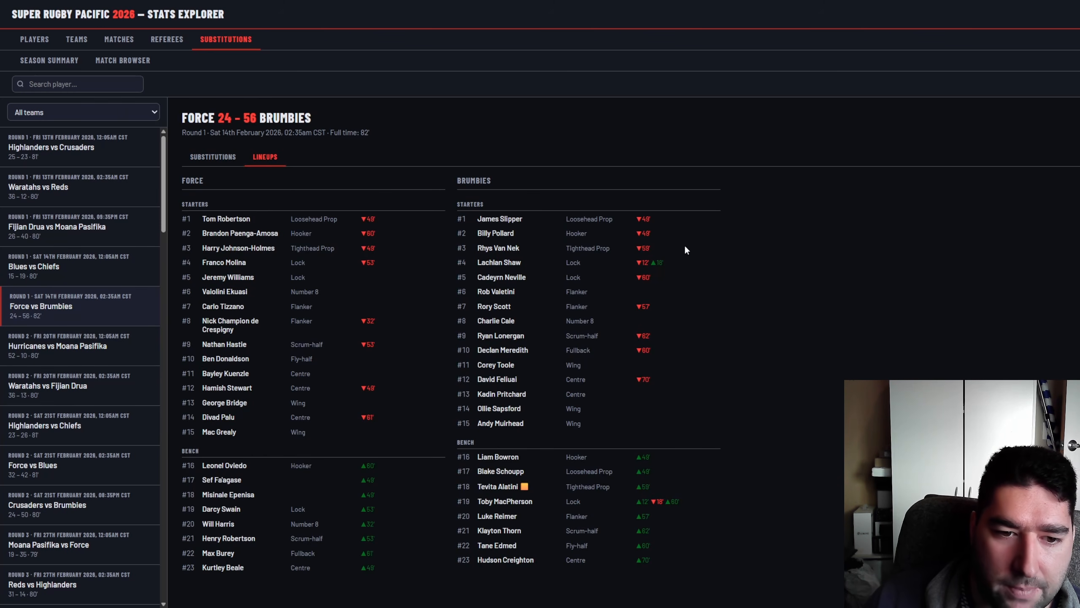
{"action": "left_click", "coordinate": [218, 157]}
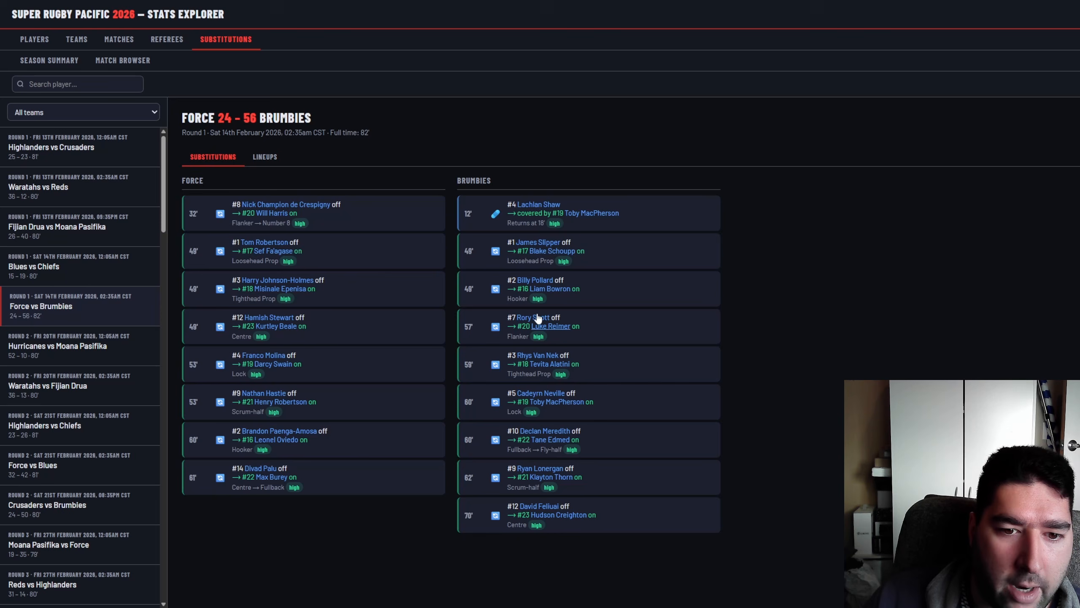
{"action": "left_click", "coordinate": [271, 157]}
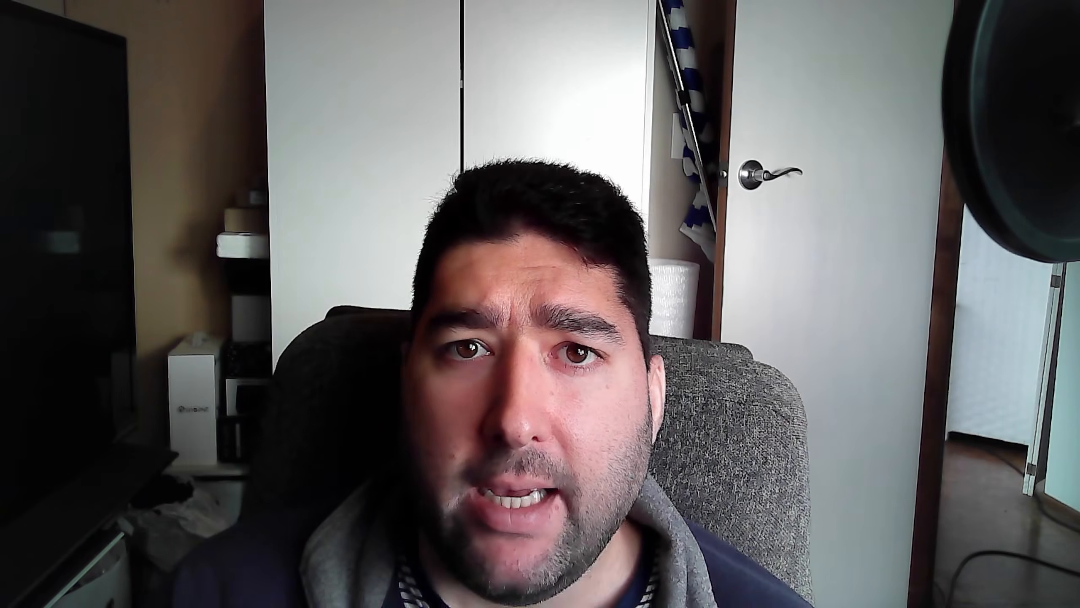